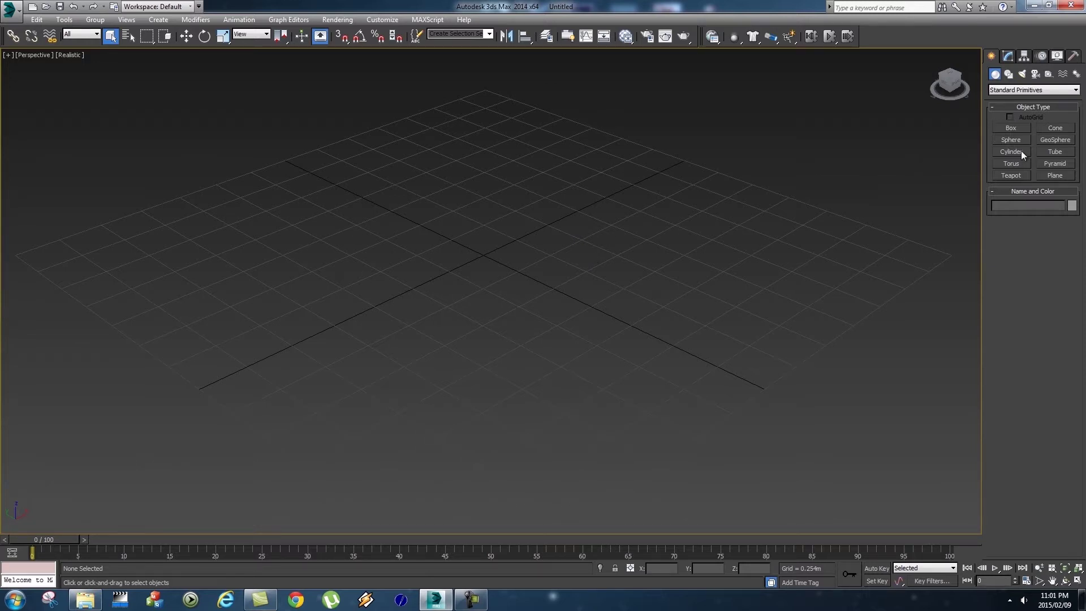
Create a box in the Perspective viewport and try the move, rotate and scale tools.
left_click(1011, 128)
left_click_drag(322, 339, 524, 327)
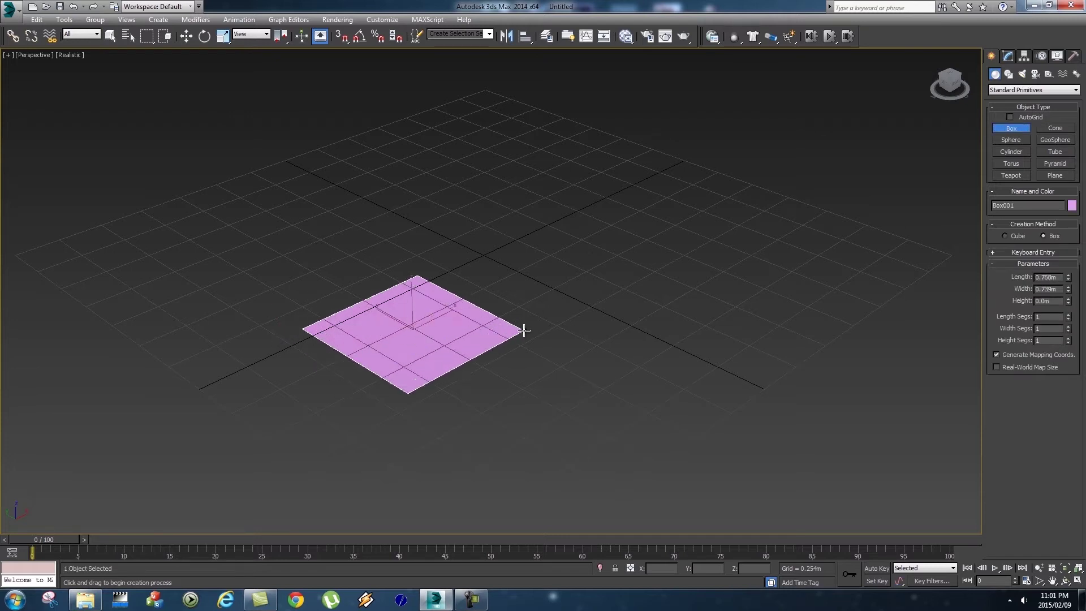
left_click(468, 198)
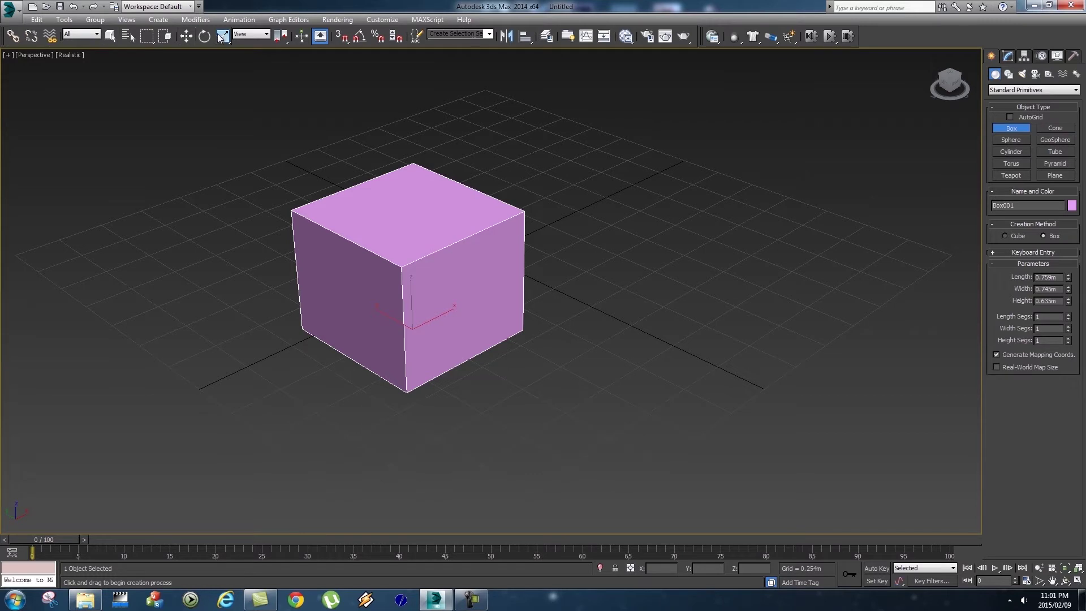
left_click(186, 38)
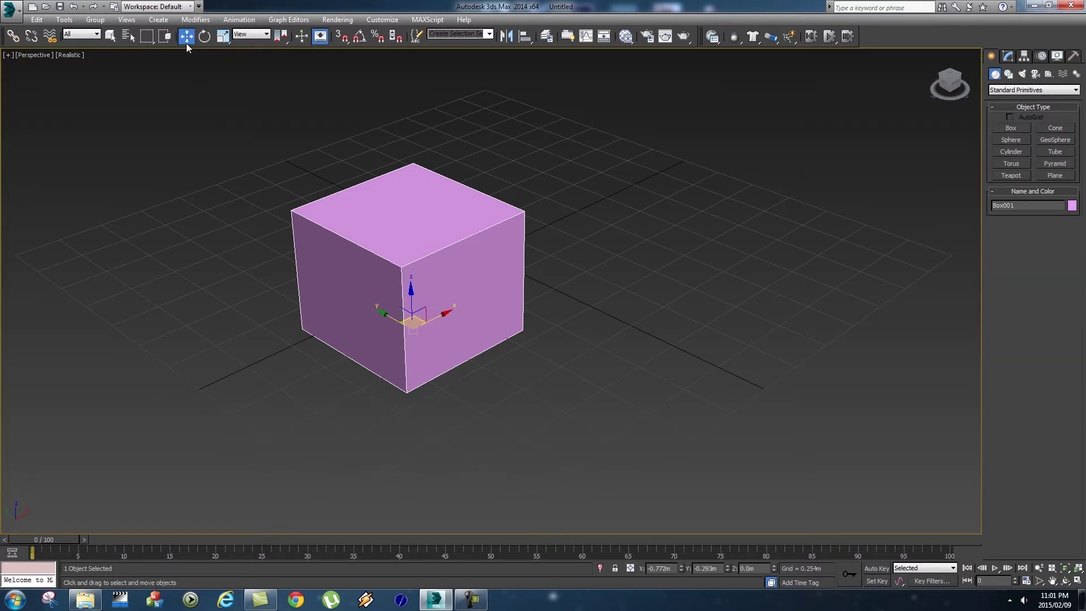
left_click(204, 36)
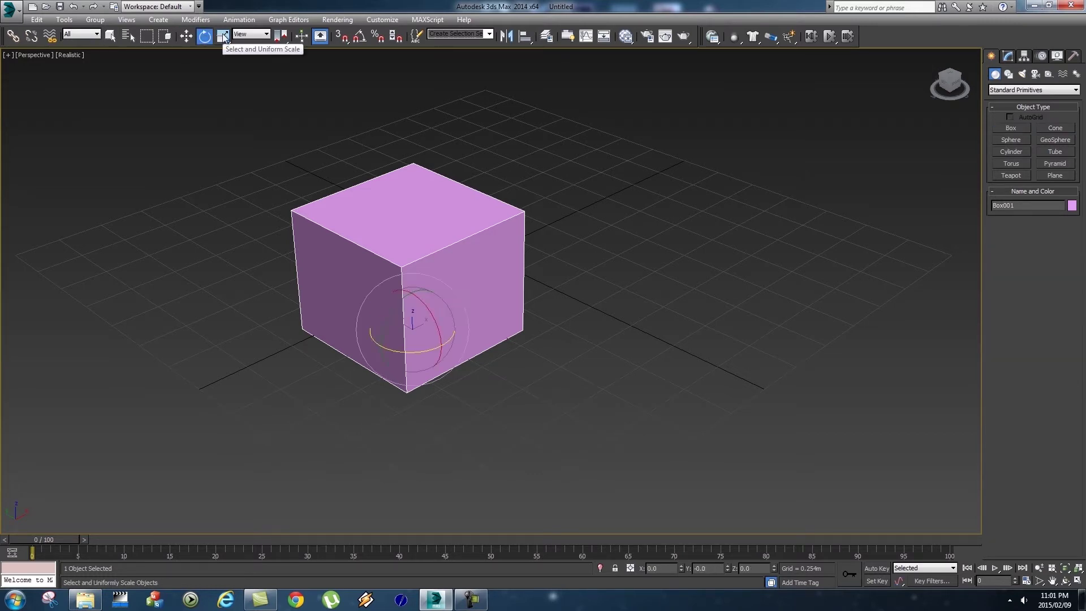
left_click(223, 37)
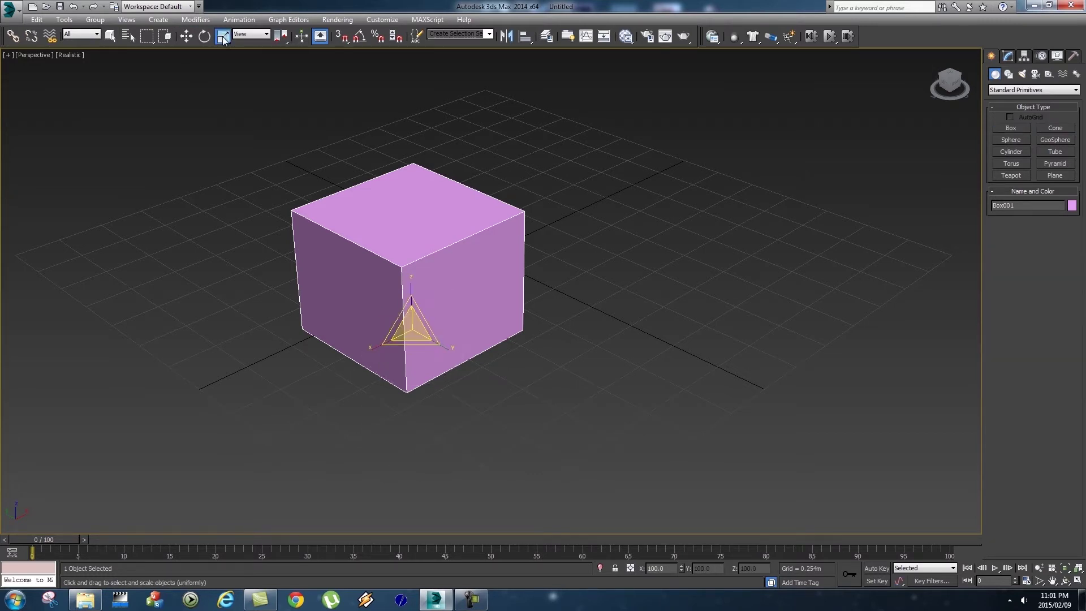
left_click(186, 36)
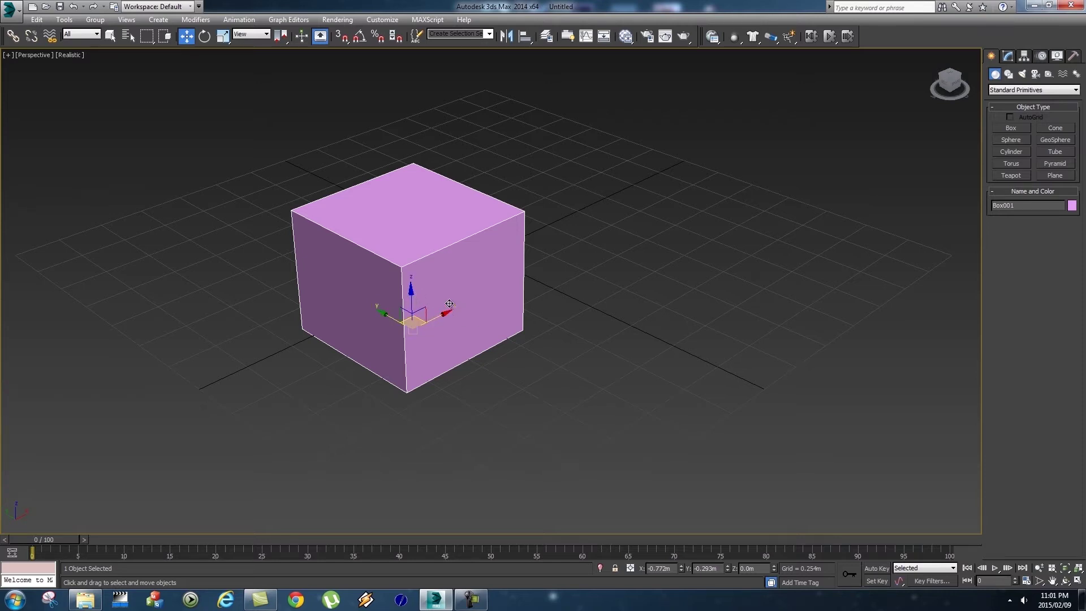
Drag the box around the ground plane and leave it slightly raised along Z.
left_click_drag(379, 312, 420, 382)
left_click_drag(484, 333, 453, 357)
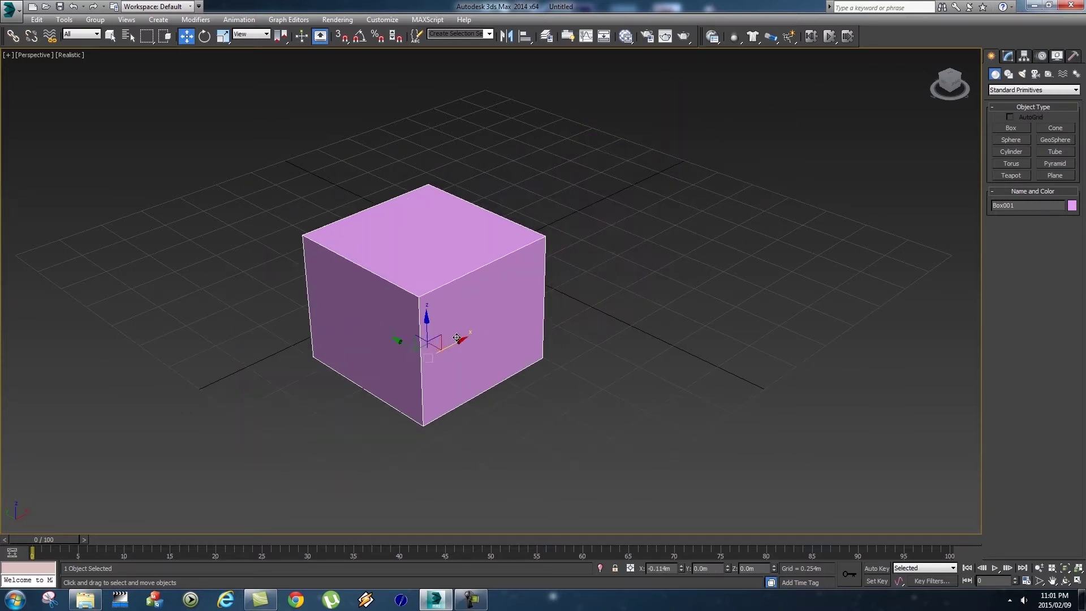
left_click_drag(426, 322, 453, 314)
left_click_drag(422, 219, 446, 321)
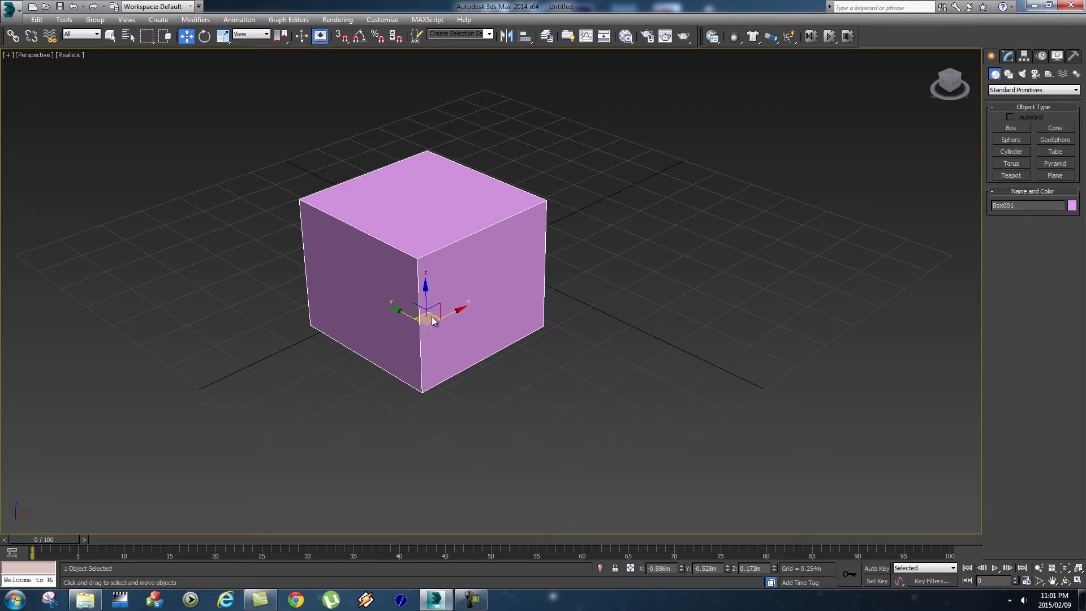
left_click_drag(431, 317, 581, 295)
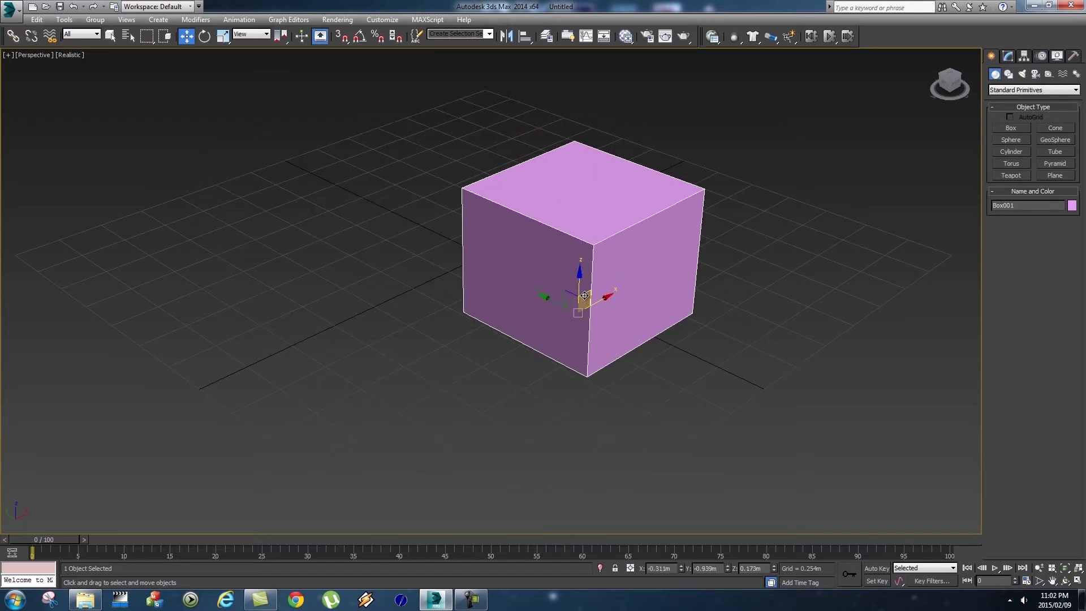
left_click_drag(584, 295, 536, 304)
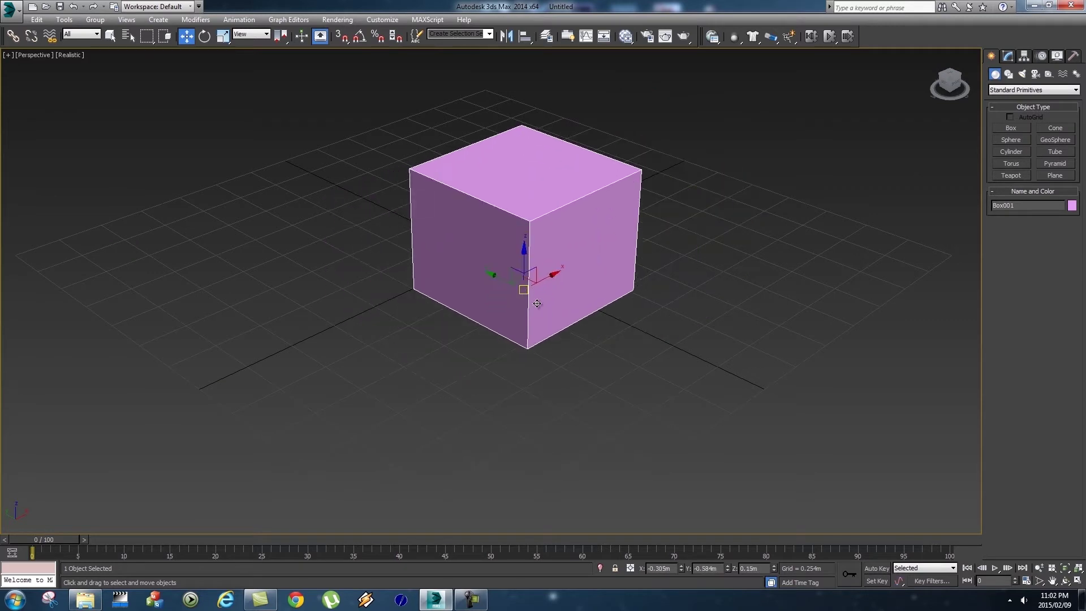
left_click(204, 37)
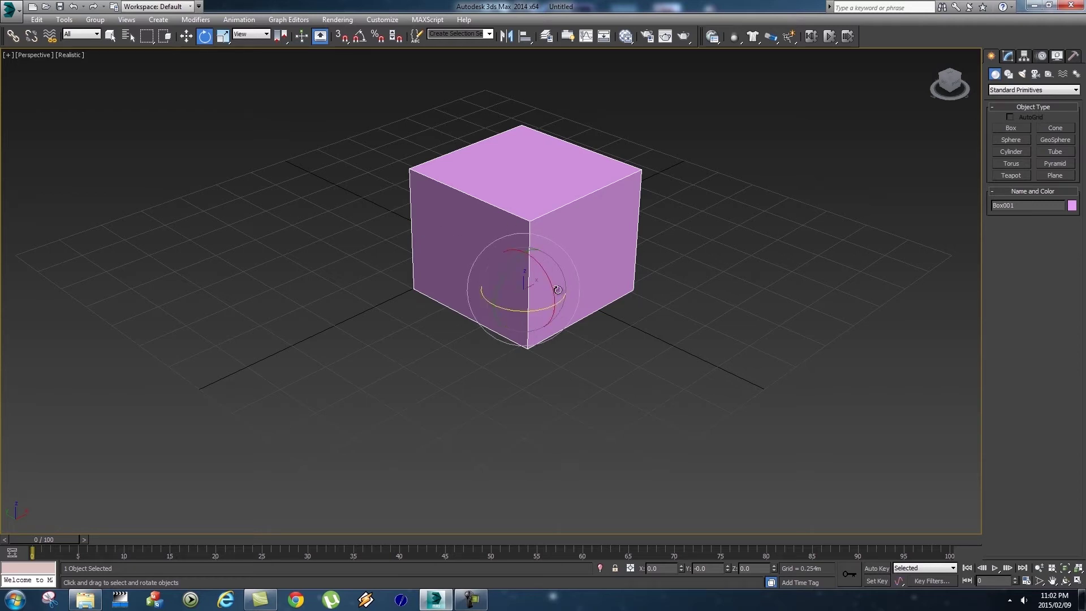
left_click_drag(541, 309, 500, 317)
left_click_drag(541, 267, 514, 273)
key("ctrl+z")
key("ctrl+z")
key("ctrl+z")
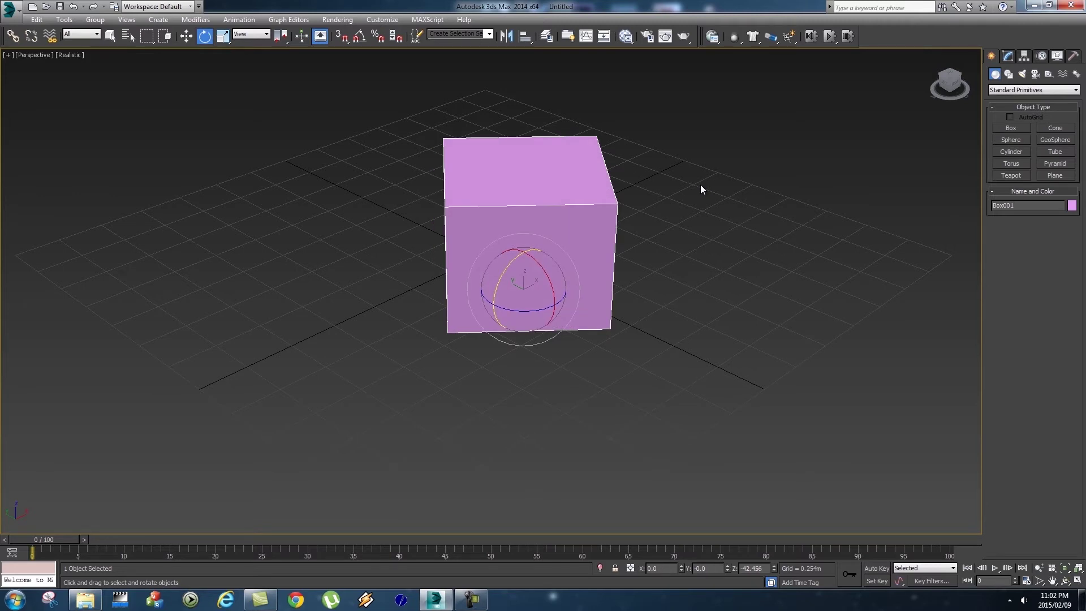
Scale the box non-uniformly along Z, Y and X, ending near 70.573% on X.
left_click(223, 36)
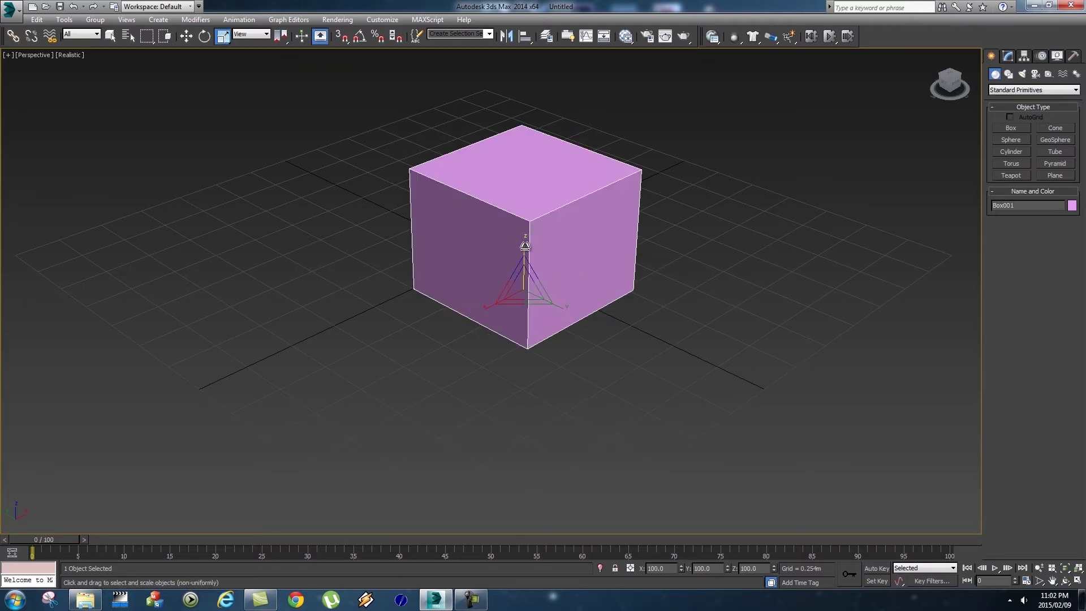
mouse_move(524, 243)
left_mouse_down()
mouse_move(525, 197)
mouse_move(524, 237)
left_mouse_up()
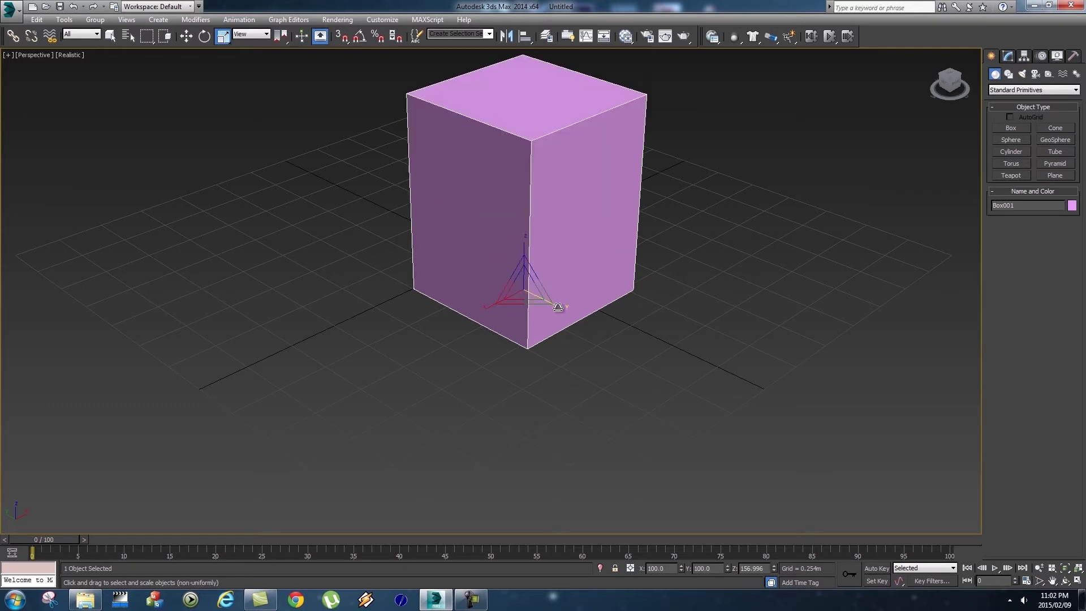
mouse_move(591, 317)
left_mouse_down()
mouse_move(591, 307)
mouse_move(591, 318)
left_mouse_up()
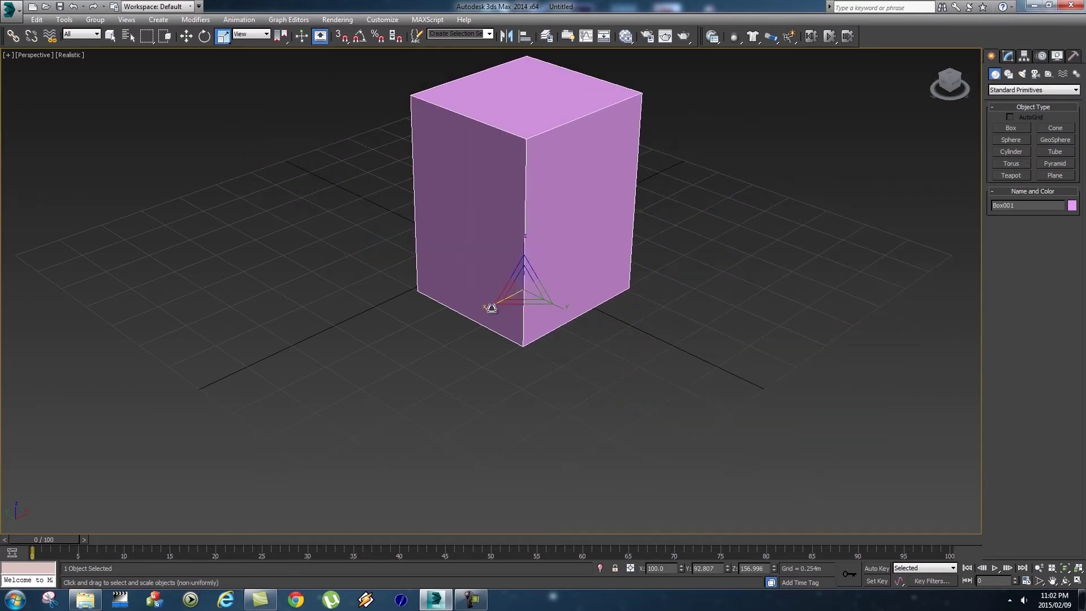
mouse_move(492, 307)
left_mouse_down()
mouse_move(407, 335)
mouse_move(473, 295)
mouse_move(490, 314)
mouse_move(531, 283)
mouse_move(719, 238)
mouse_move(563, 292)
mouse_move(626, 208)
mouse_move(487, 298)
mouse_move(545, 272)
mouse_move(533, 297)
mouse_move(579, 235)
mouse_move(504, 318)
left_mouse_up()
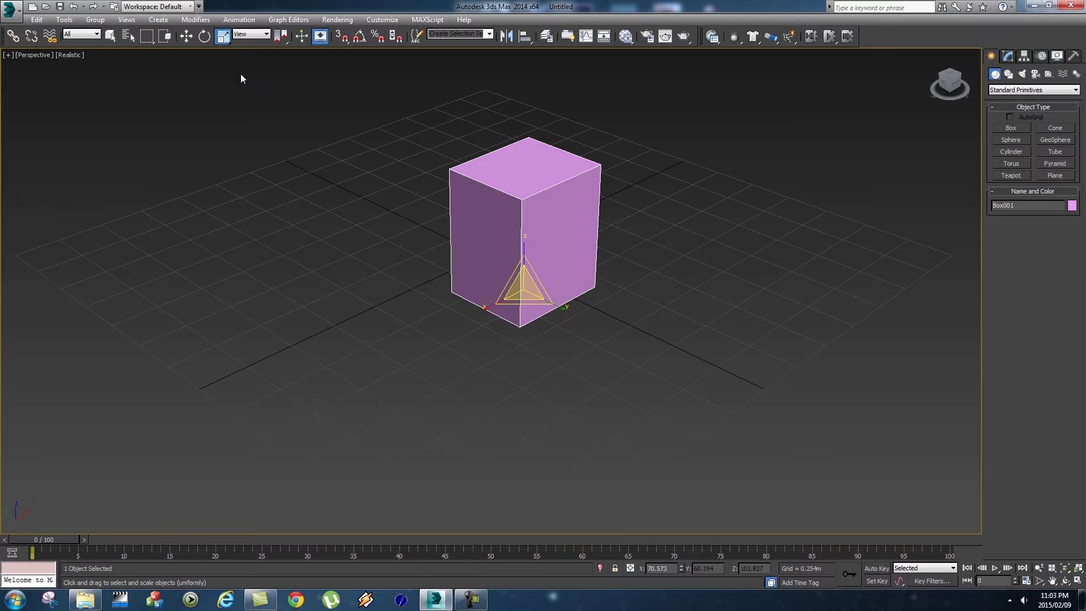
Deselect and reselect the box, then move it along its Y axis.
key("w")
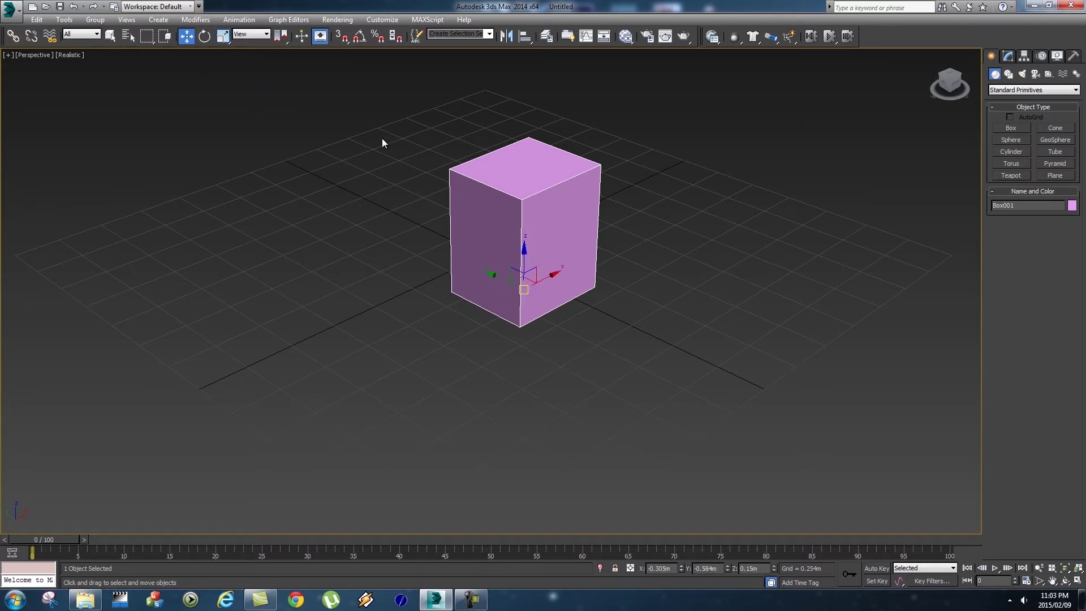
left_click(382, 140)
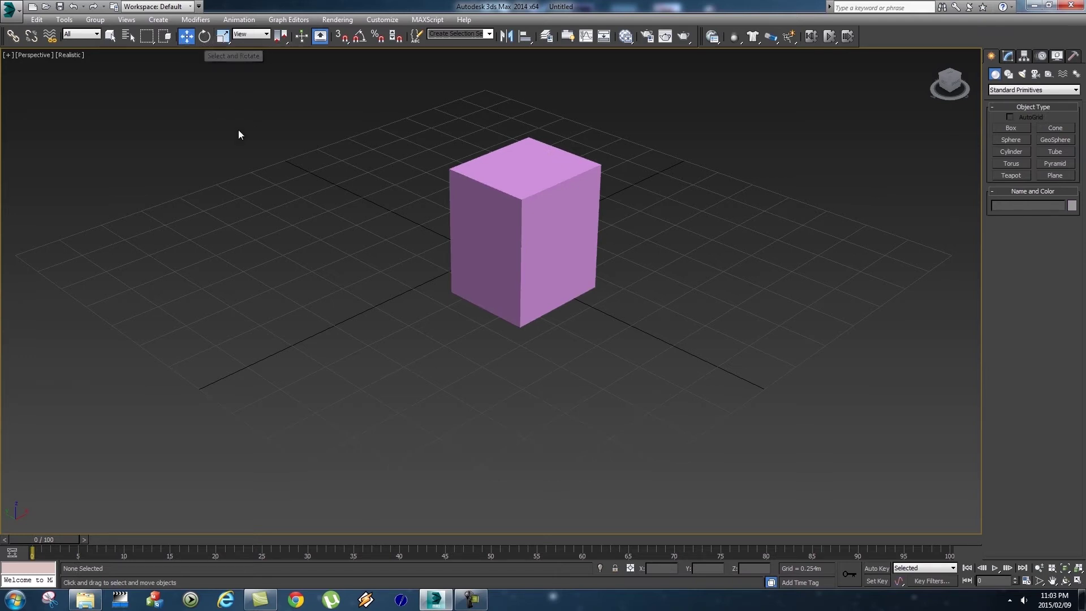
left_click(515, 249)
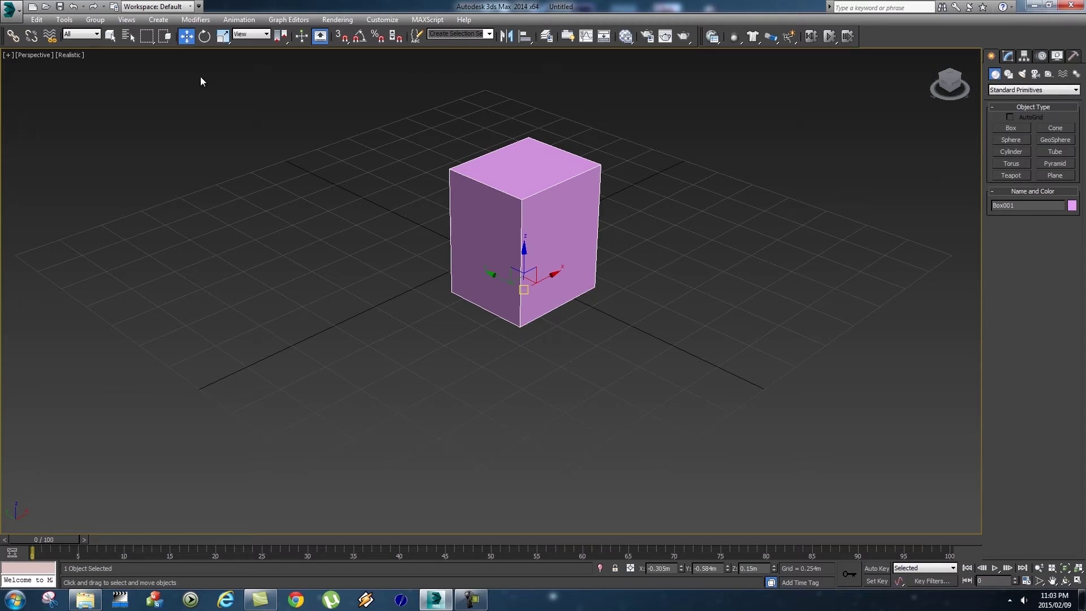
left_click(202, 40)
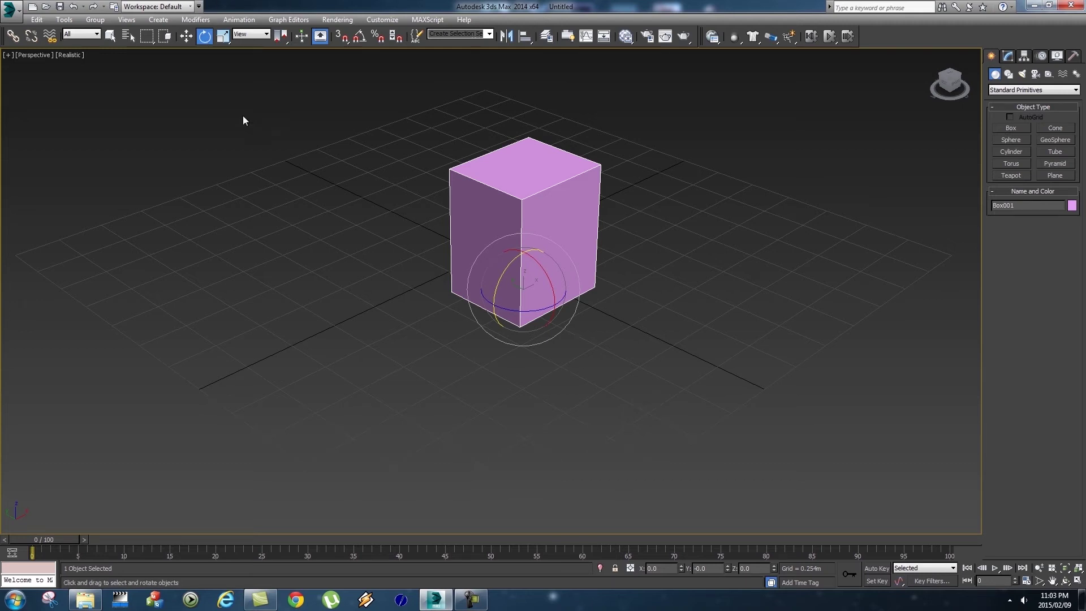
key("r")
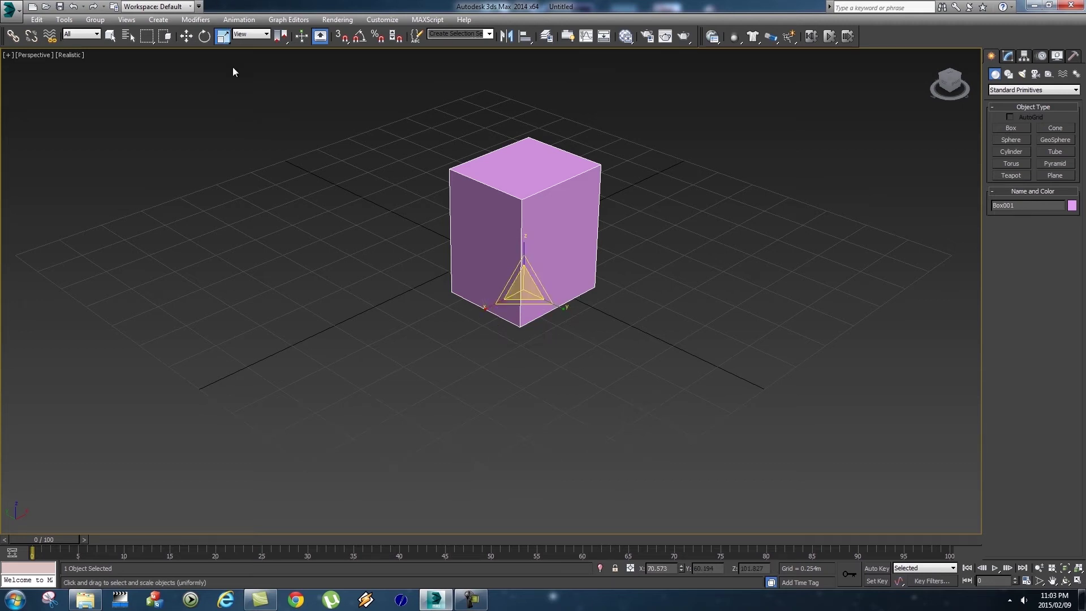
key("w")
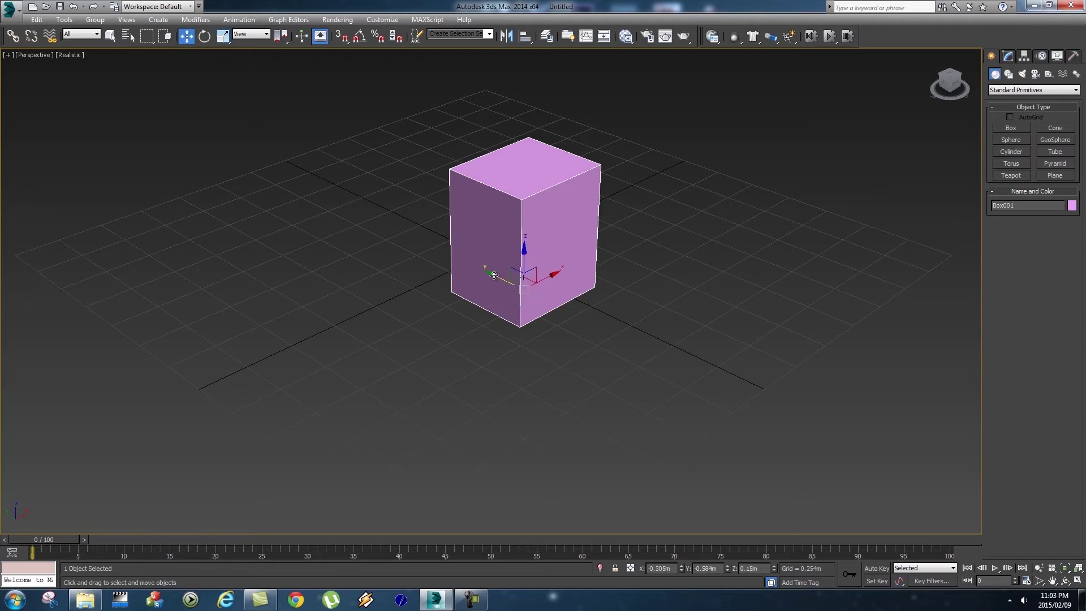
left_click_drag(493, 275, 503, 351)
Scale the box uniformly to 153%, return to Select and Move, and deselect it.
key("e")
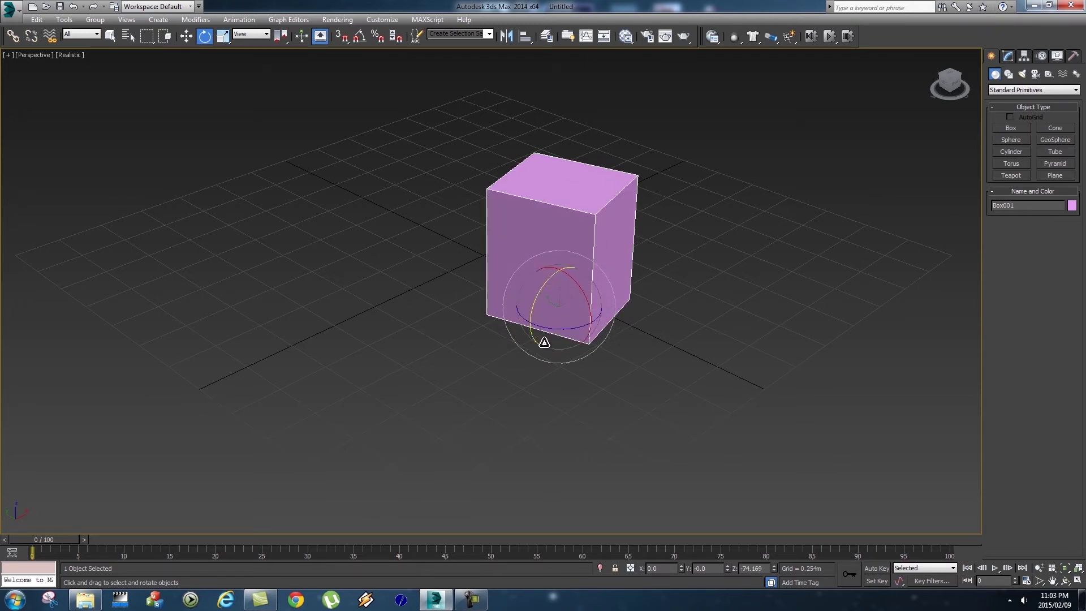
key("r")
mouse_move(557, 305)
left_mouse_down()
mouse_move(635, 296)
mouse_move(577, 296)
mouse_move(563, 317)
left_mouse_up()
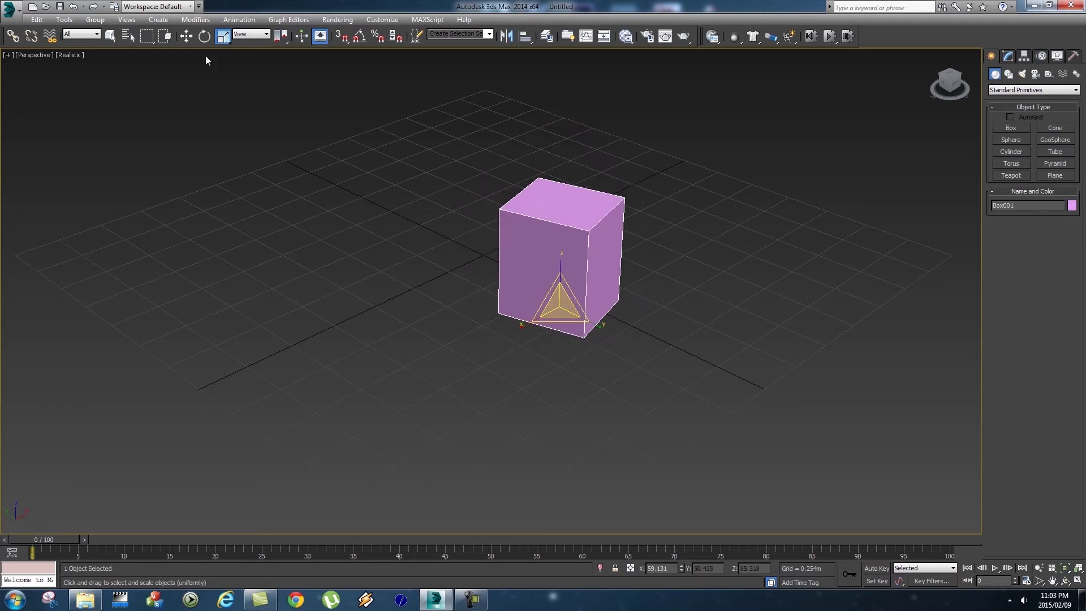
left_click(204, 36)
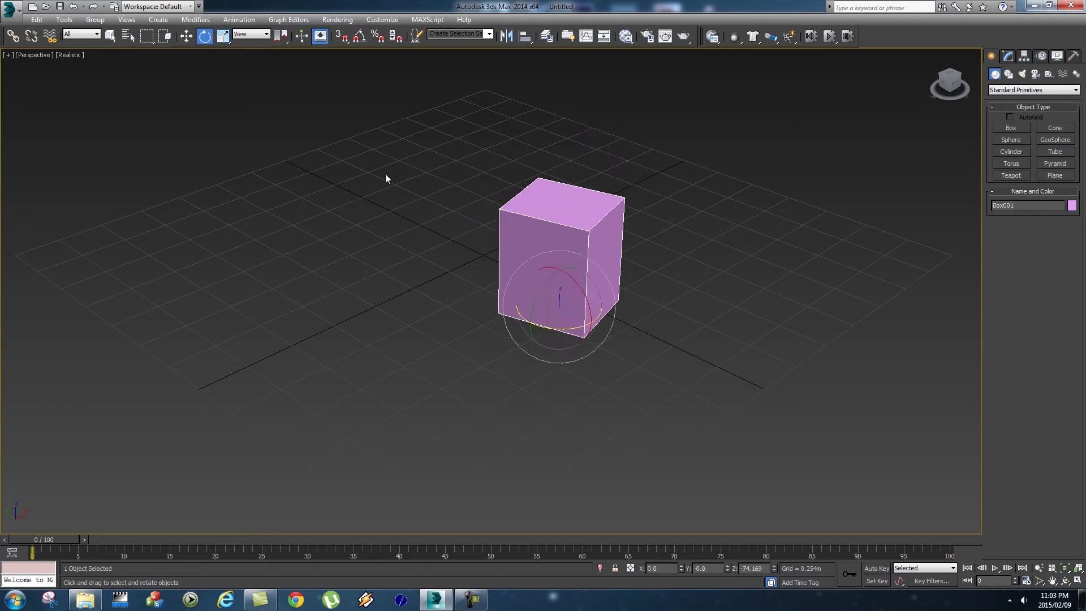
key("r")
key("e")
key("r")
key("w")
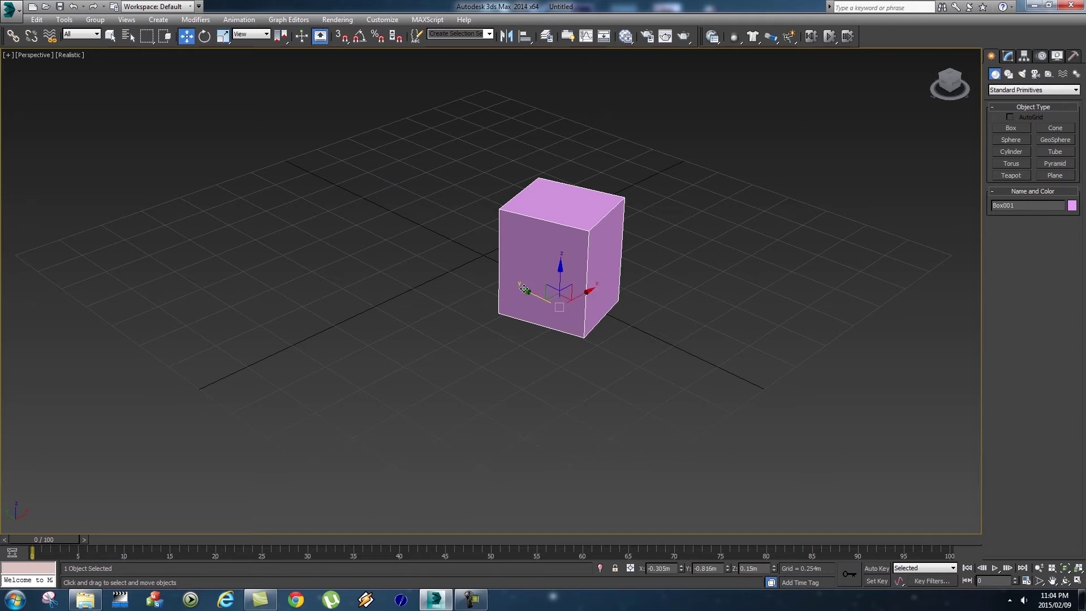
left_click(680, 253)
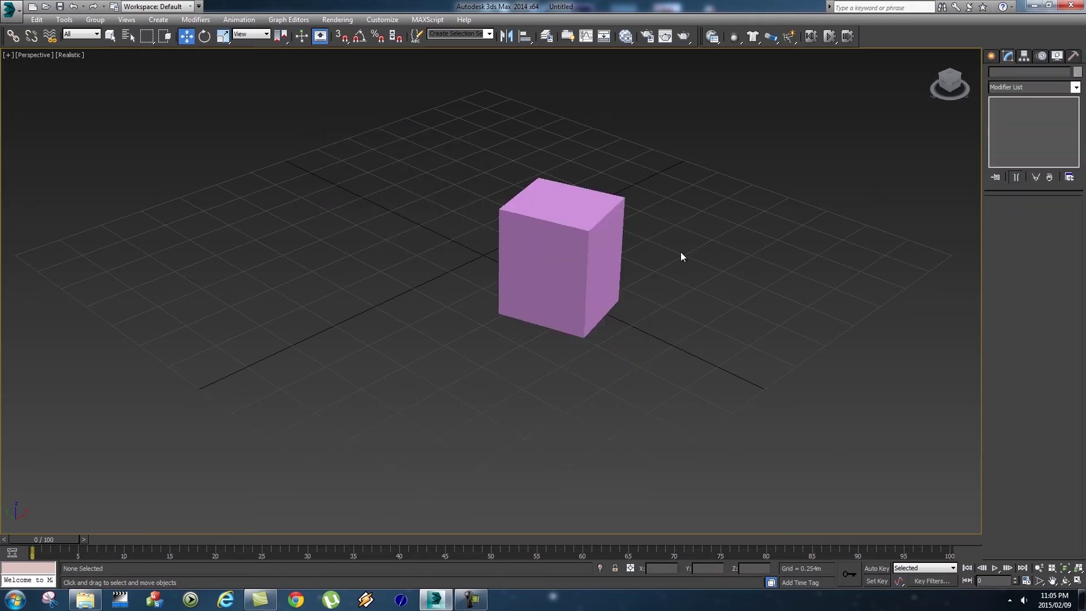
Shift-drag the box along Y to create a copy, confirming Clone Options.
left_click(557, 263)
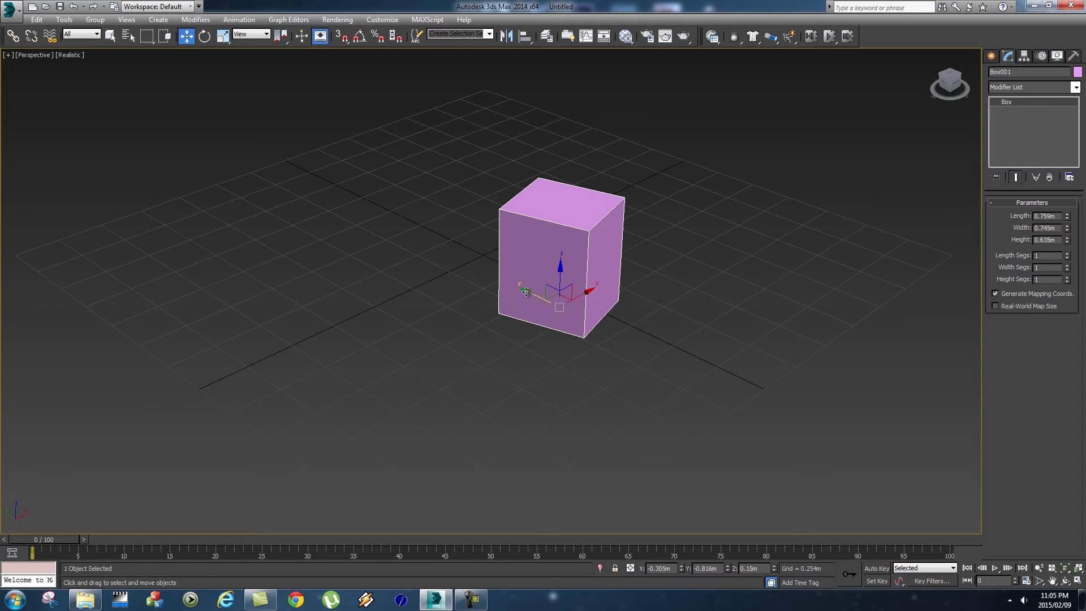
left_click_drag(526, 292, 341, 204, "shift")
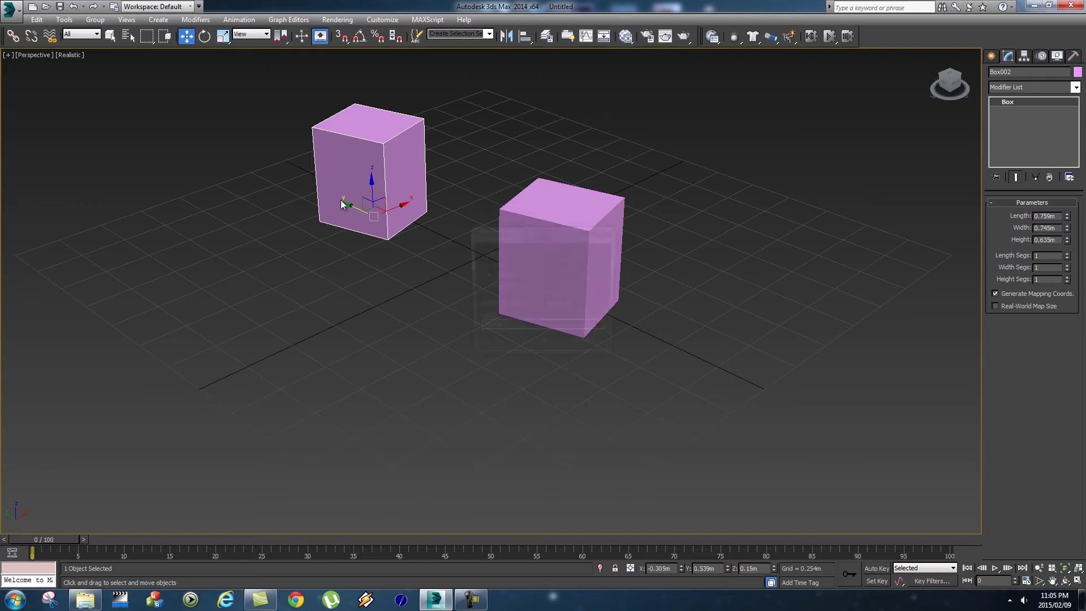
left_click_drag(509, 232, 726, 257)
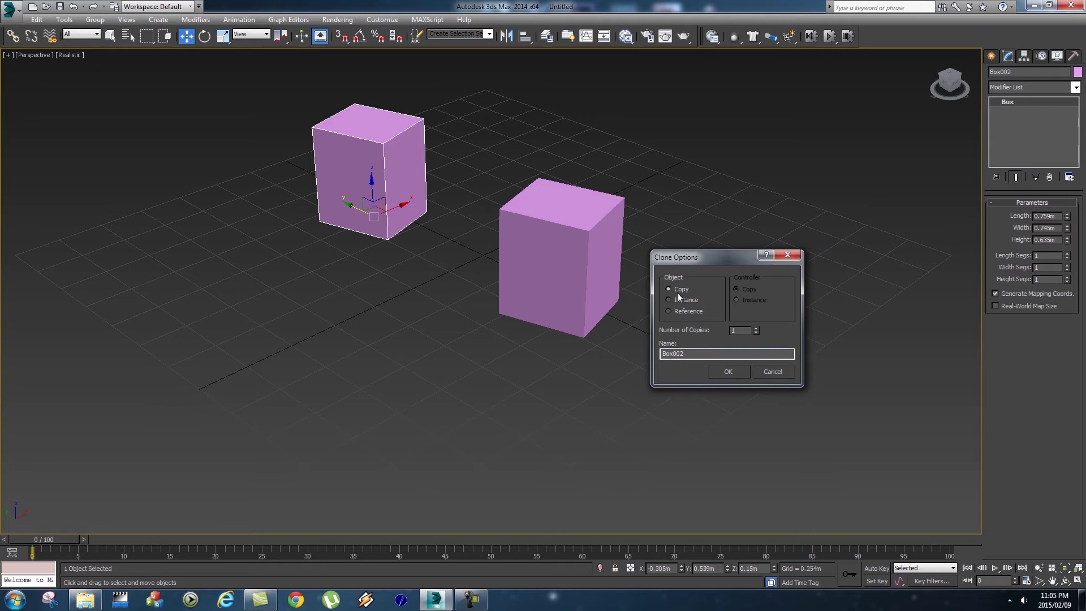
double_click(677, 354)
left_click(727, 371)
Nudge the copy, then region-select both boxes and shift-drag them along X to make four.
left_click_drag(357, 207, 371, 212)
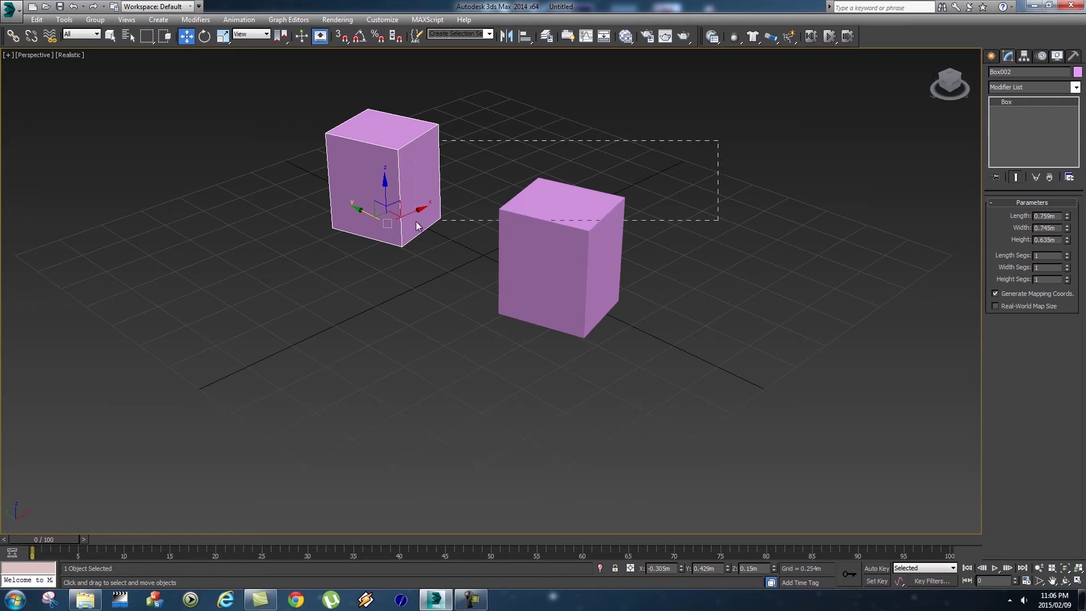
left_click_drag(416, 222, 262, 334)
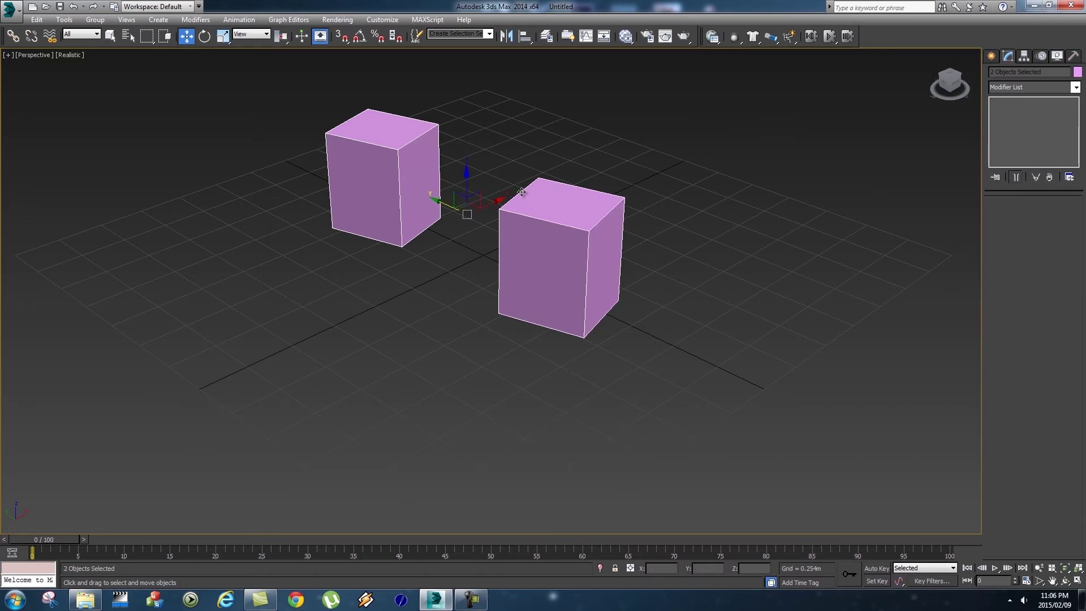
mouse_move(502, 202)
left_mouse_down("shift")
mouse_move(281, 292)
mouse_move(326, 271)
left_mouse_up("shift")
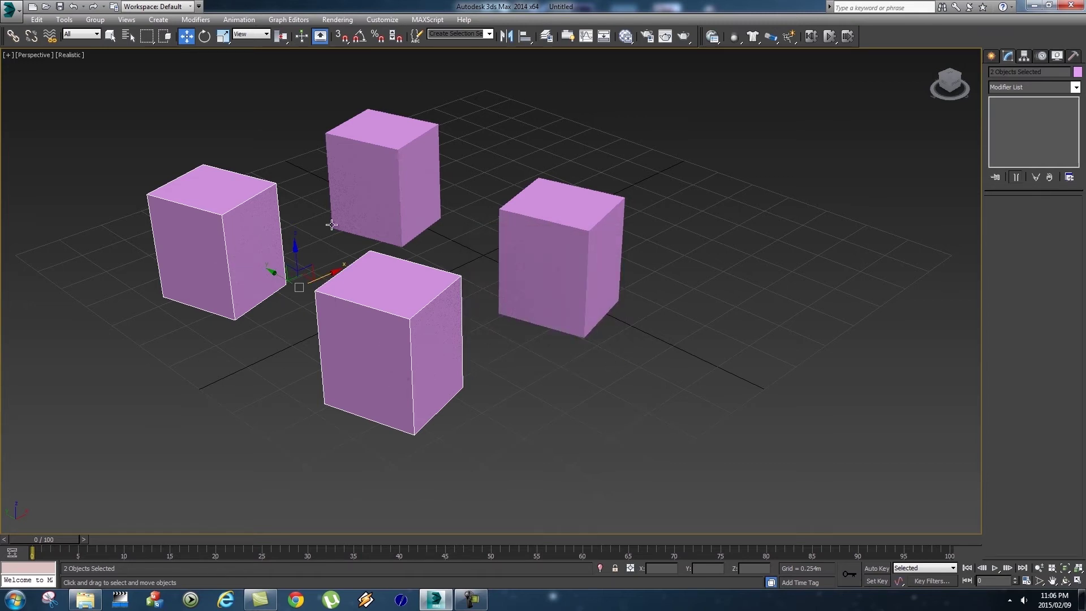
Adjust the view and region-select all four pink boxes.
left_click(650, 347)
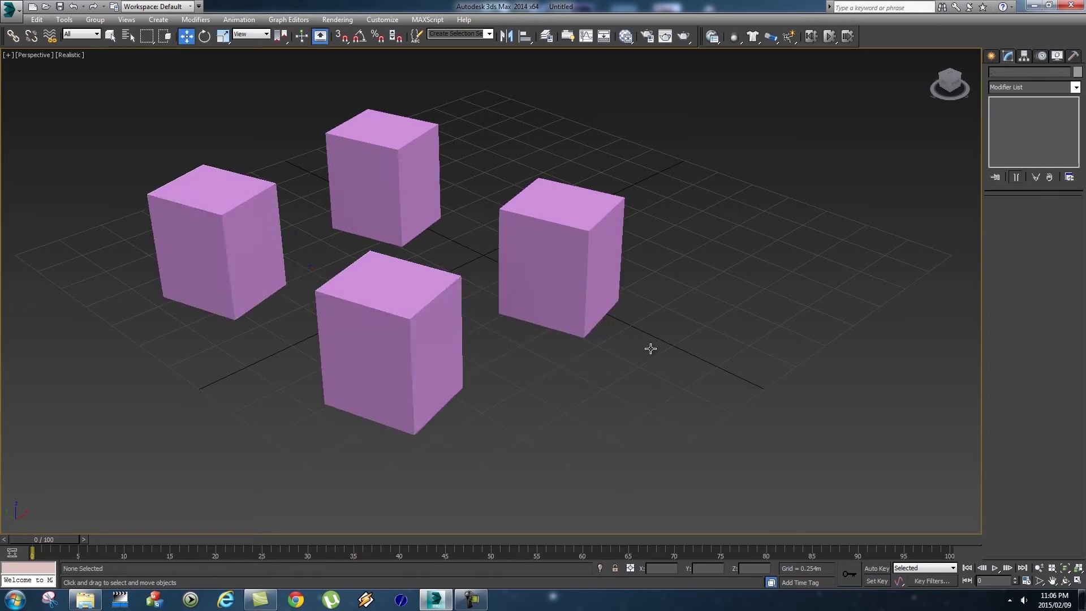
middle_click_drag(649, 347, 573, 348, "alt")
scroll(572, 348, "down", 4)
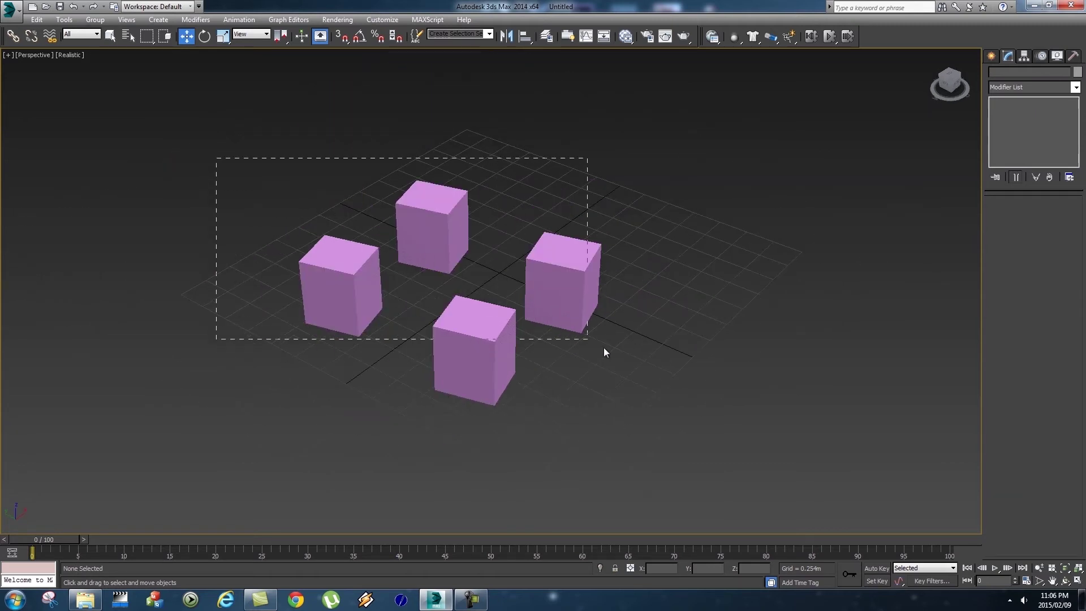
left_click_drag(657, 384, 658, 375)
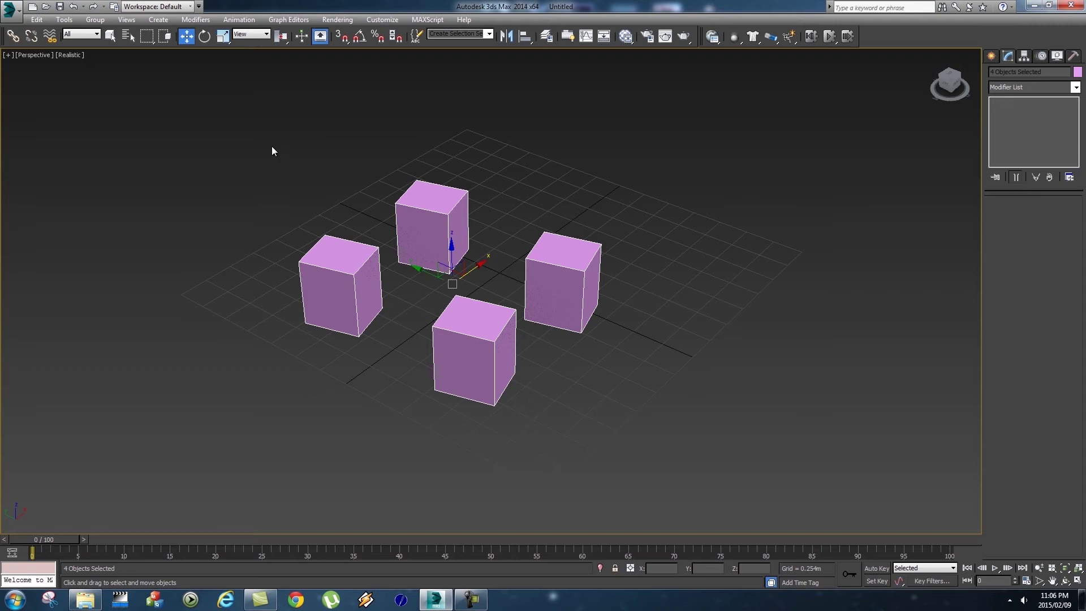
left_click_drag(583, 349, 681, 410)
Group the four boxes under the name 'Boxes' and select the group.
left_click(95, 19)
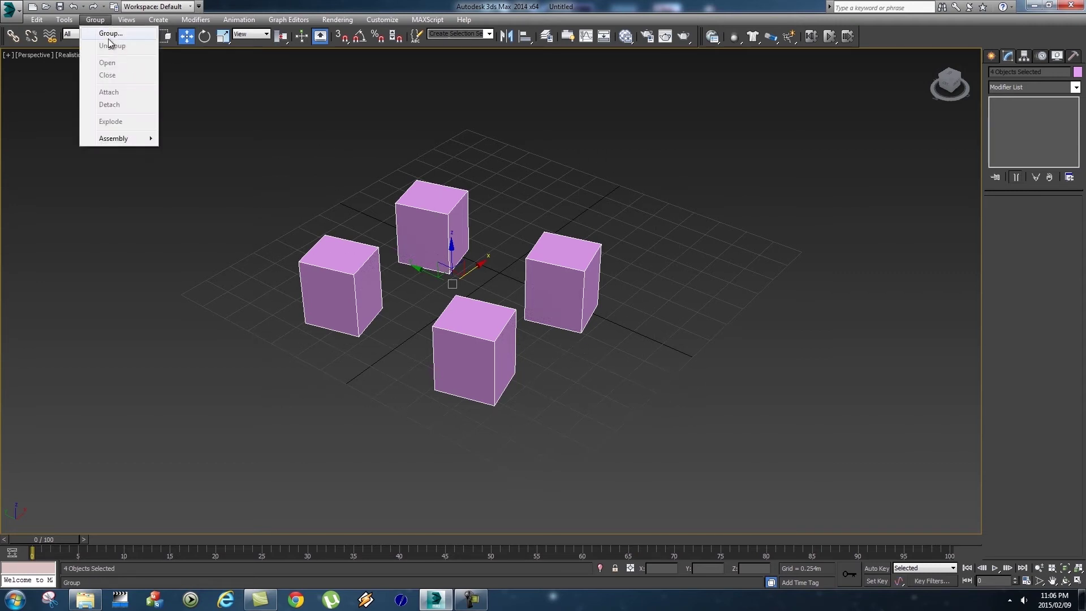
left_click(109, 34)
left_click_drag(523, 262, 639, 154)
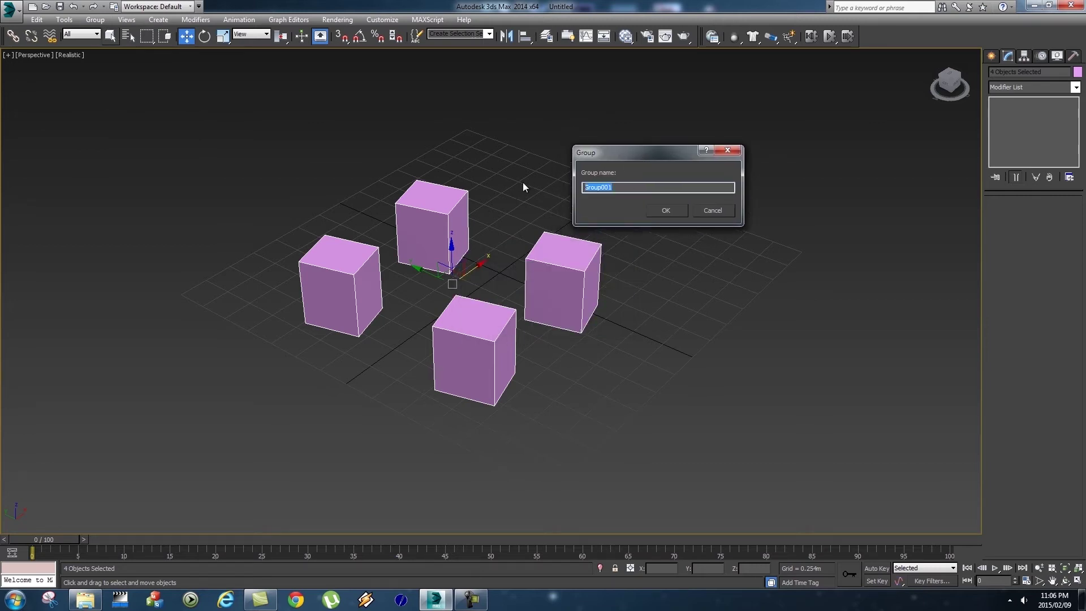
key("BackSpace")
type("Boxes")
left_click(666, 210)
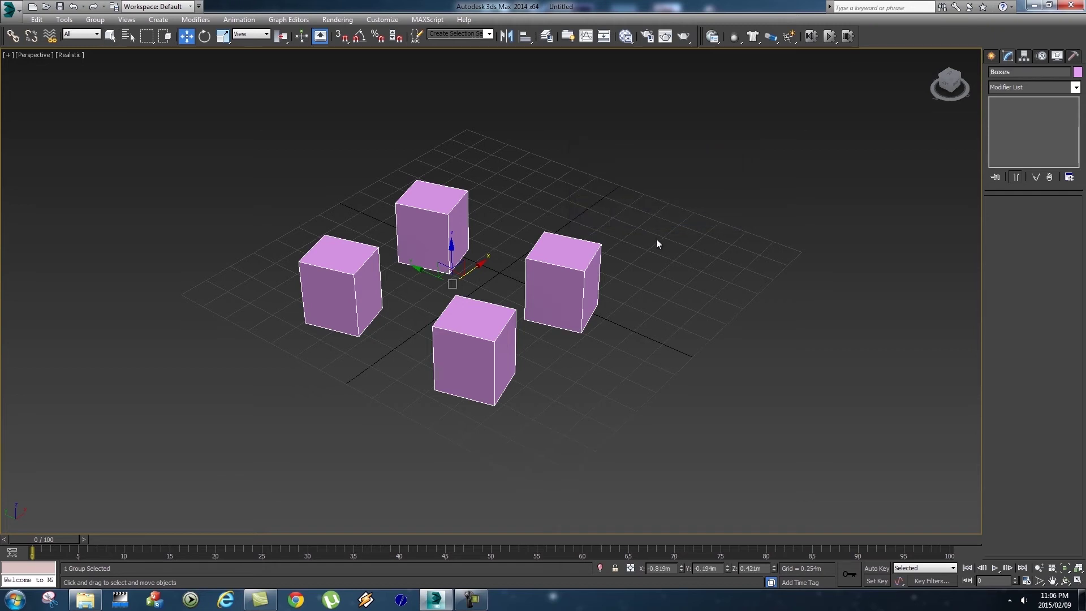
left_click(699, 295)
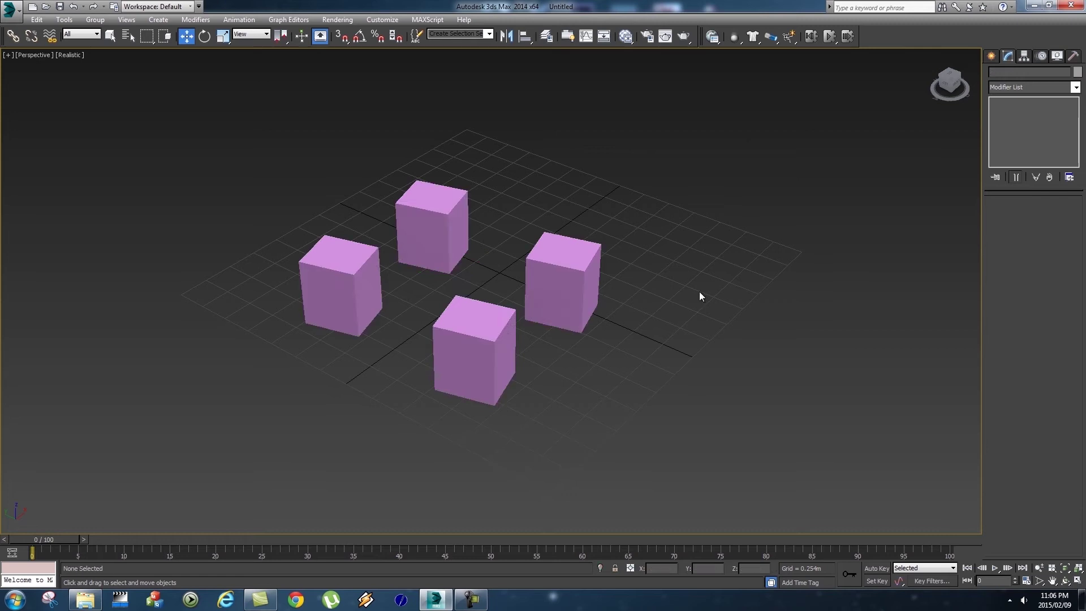
left_click(568, 288)
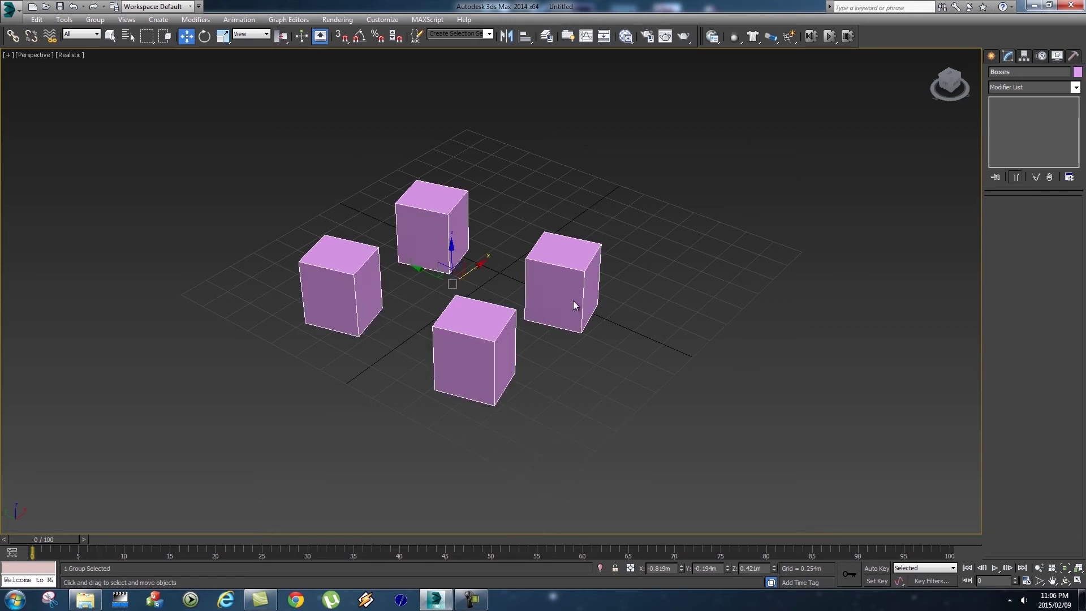
Nudge the Boxes group, rotate it about 67° around Z, and scale it to about 128%.
left_click_drag(480, 263, 457, 292)
left_click(202, 39)
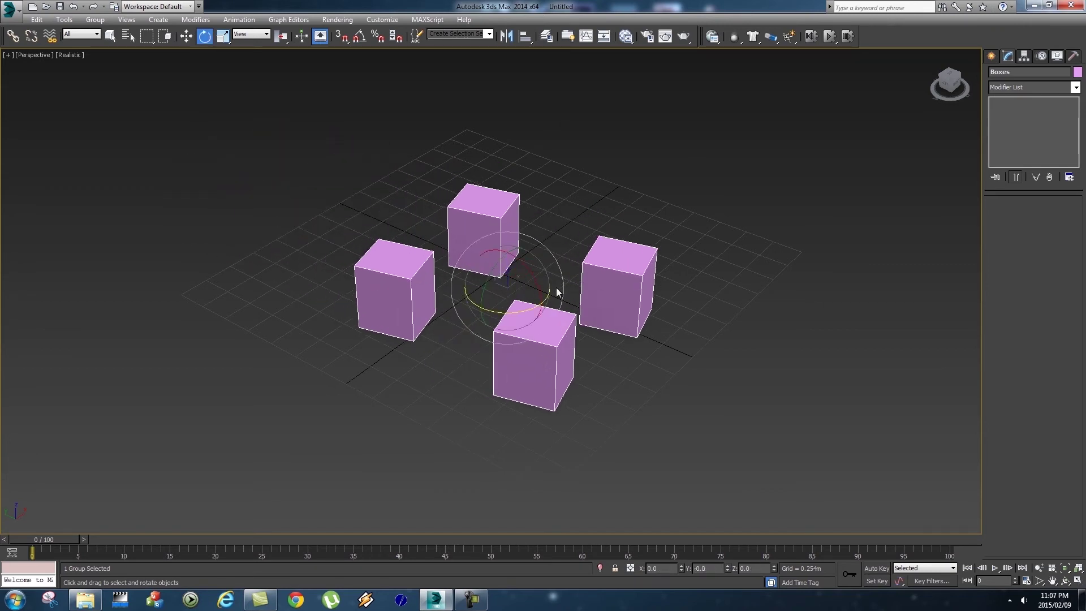
left_click(667, 271)
left_click(632, 263)
mouse_move(506, 311)
left_mouse_down()
mouse_move(566, 305)
mouse_move(688, 254)
mouse_move(509, 317)
mouse_move(434, 326)
mouse_move(635, 295)
mouse_move(490, 320)
left_mouse_up()
left_click(223, 36)
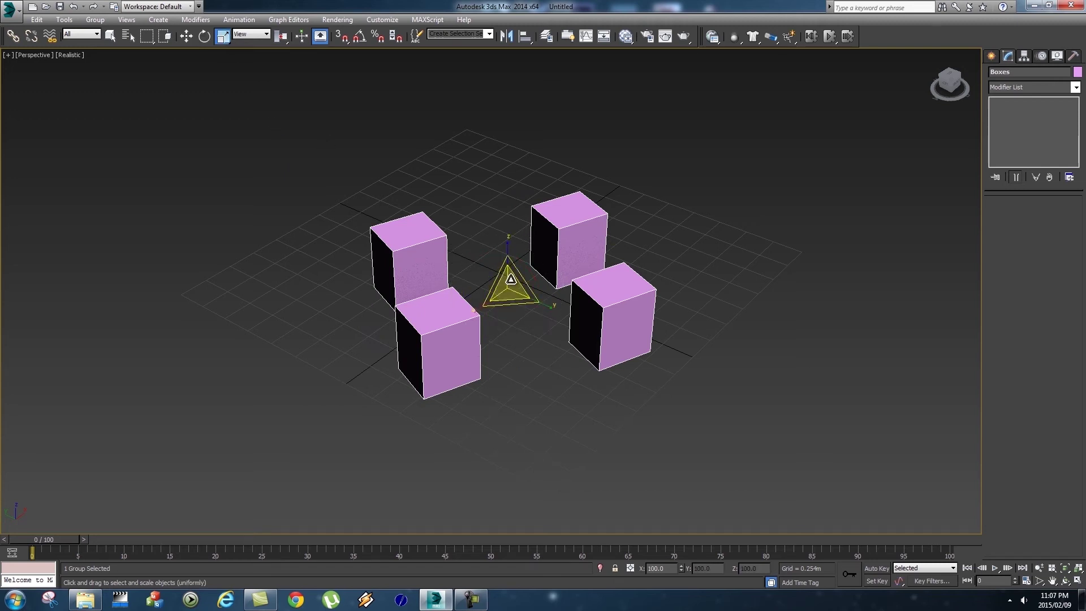
mouse_move(509, 281)
left_mouse_down()
mouse_move(604, 242)
mouse_move(500, 280)
mouse_move(564, 211)
mouse_move(501, 280)
mouse_move(520, 251)
mouse_move(504, 268)
left_mouse_up()
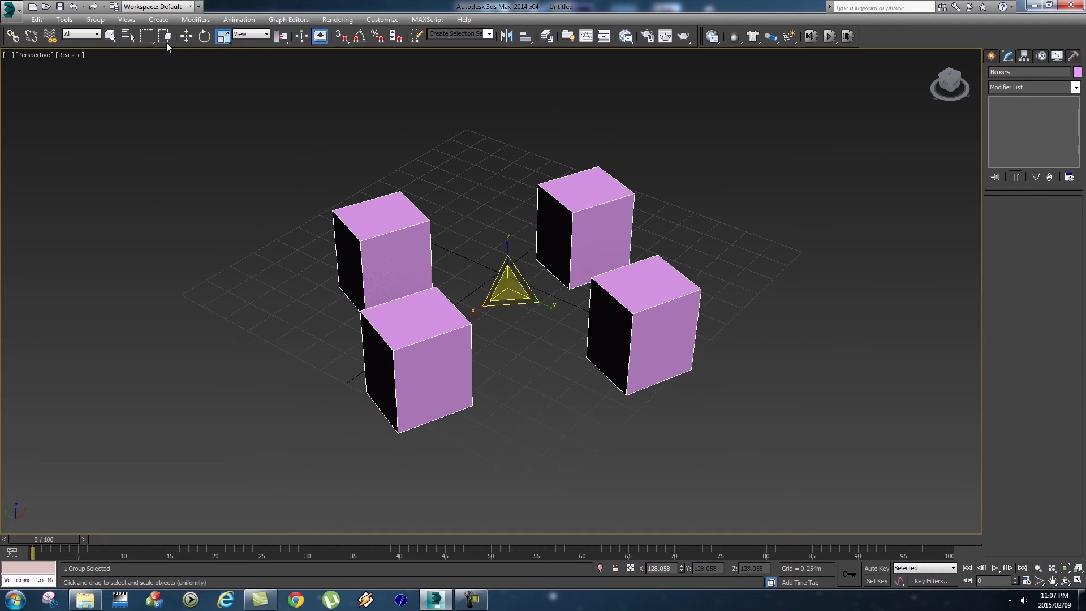
Return to Select and Move and ungroup the Boxes group.
left_click(186, 36)
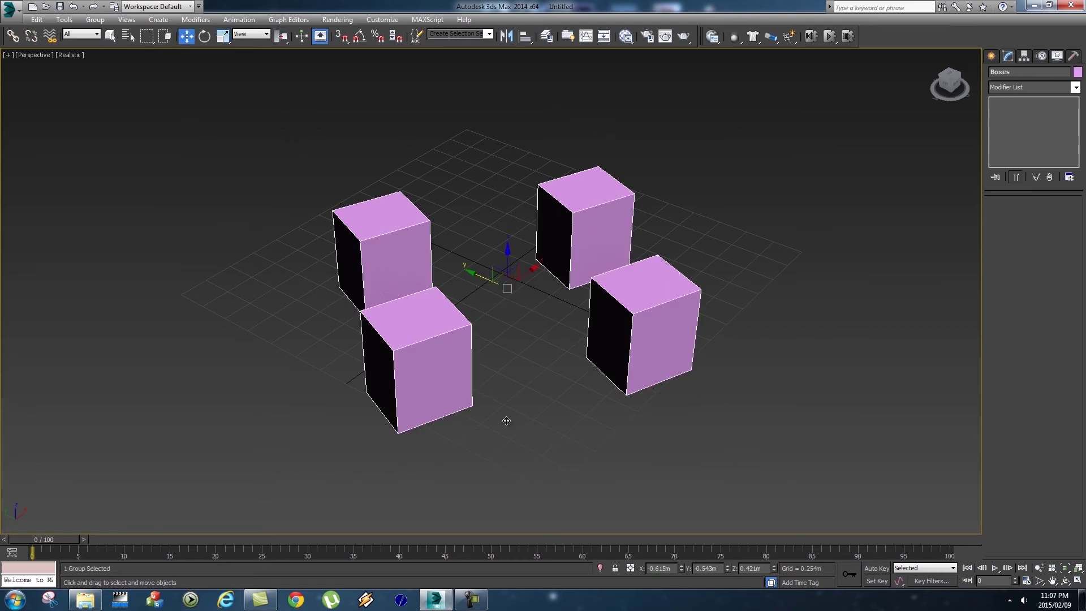
mouse_move(471, 347)
middle_mouse_down()
mouse_move(467, 310)
mouse_move(455, 363)
mouse_move(465, 354)
middle_mouse_up()
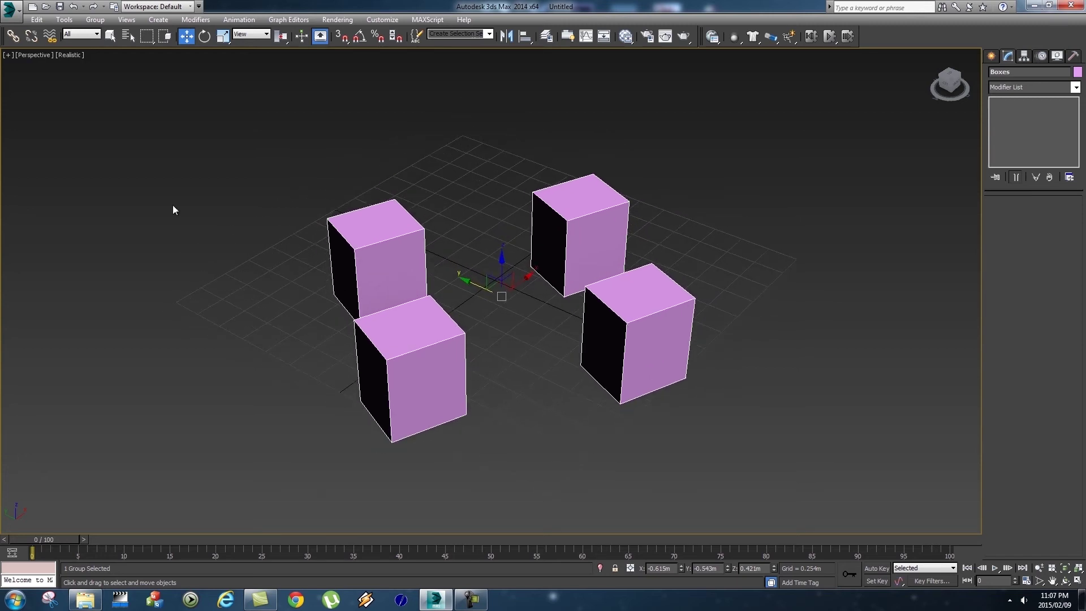
left_click(95, 20)
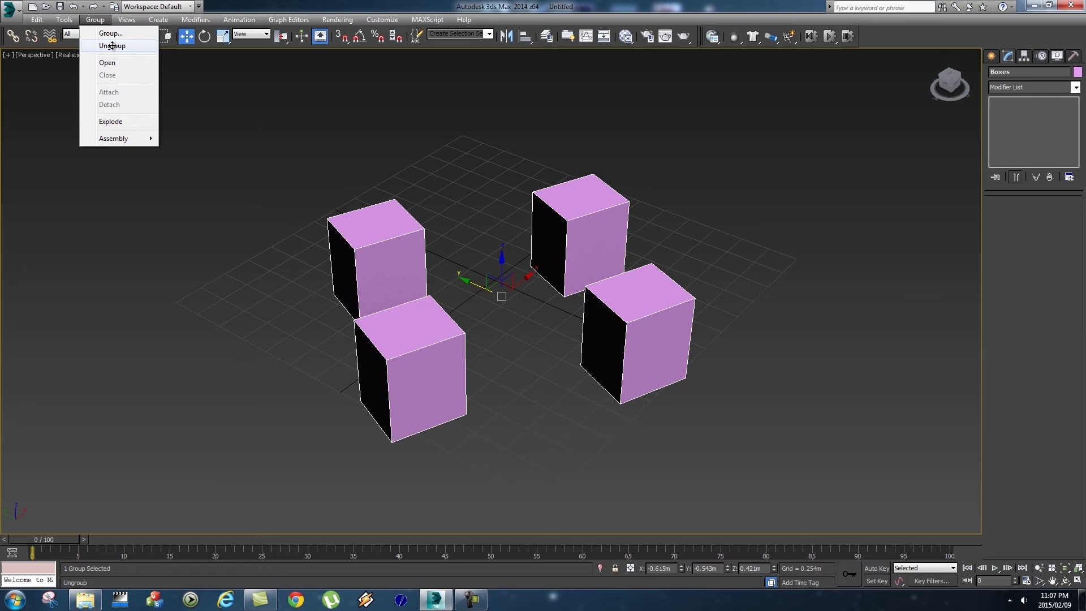
left_click(112, 46)
Move the back-right, front-right and back-left boxes apart individually.
left_click(616, 257)
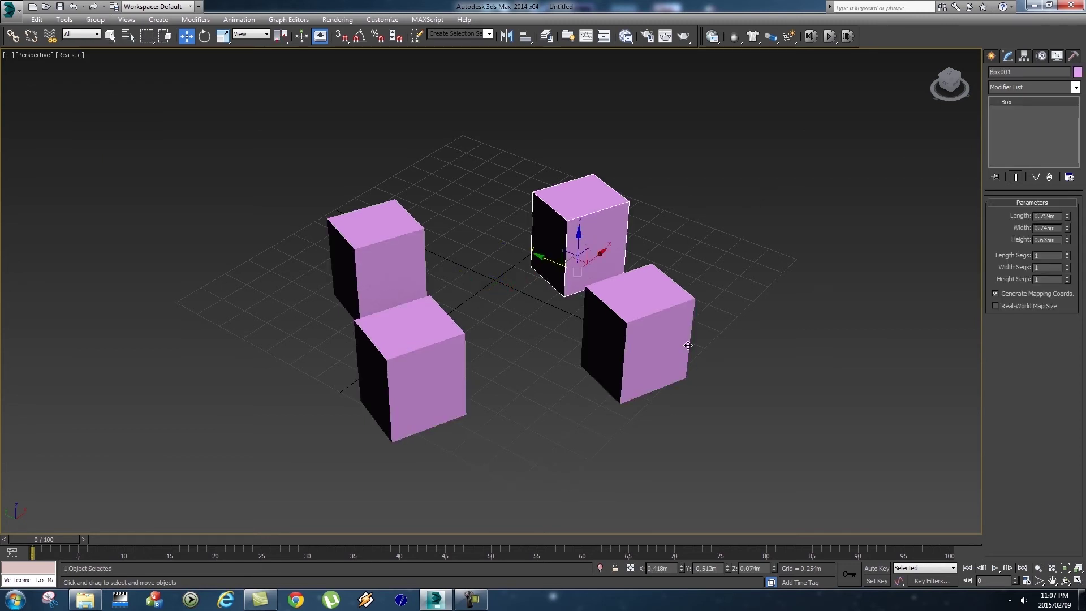
left_click_drag(601, 253, 657, 217)
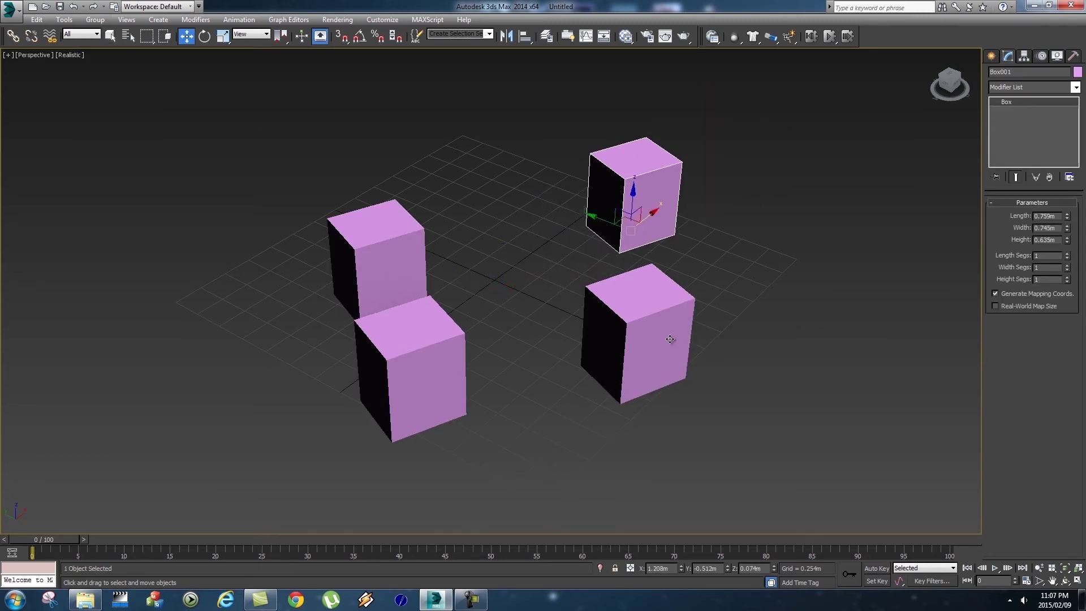
left_click_drag(669, 334, 691, 345)
left_click(421, 391)
left_click_drag(390, 265, 311, 232)
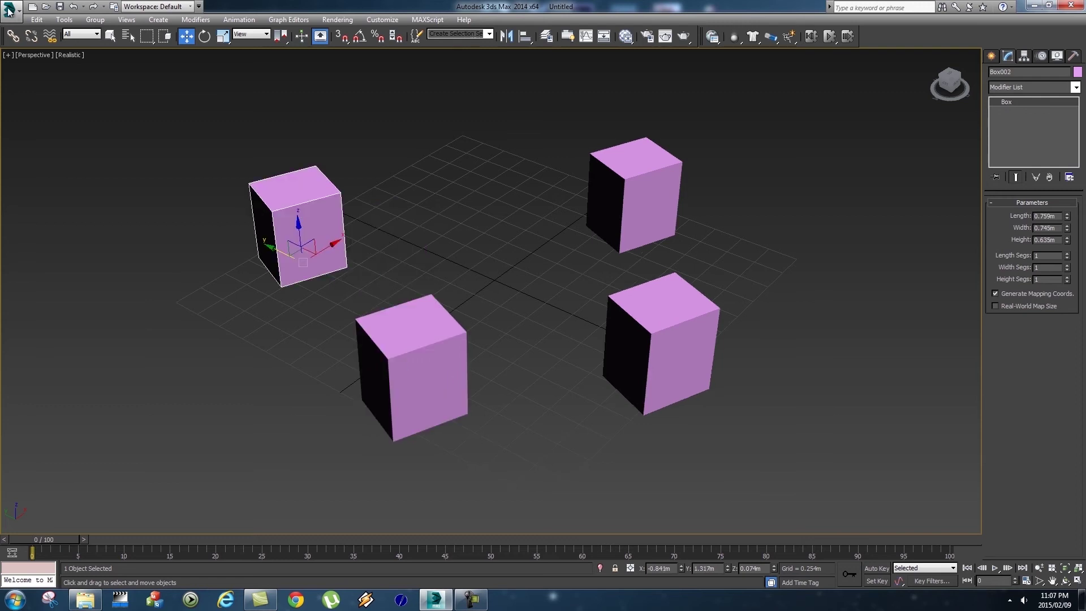
left_click(10, 8)
Reset the scene without saving and maximize the Perspective viewport.
left_click(37, 61)
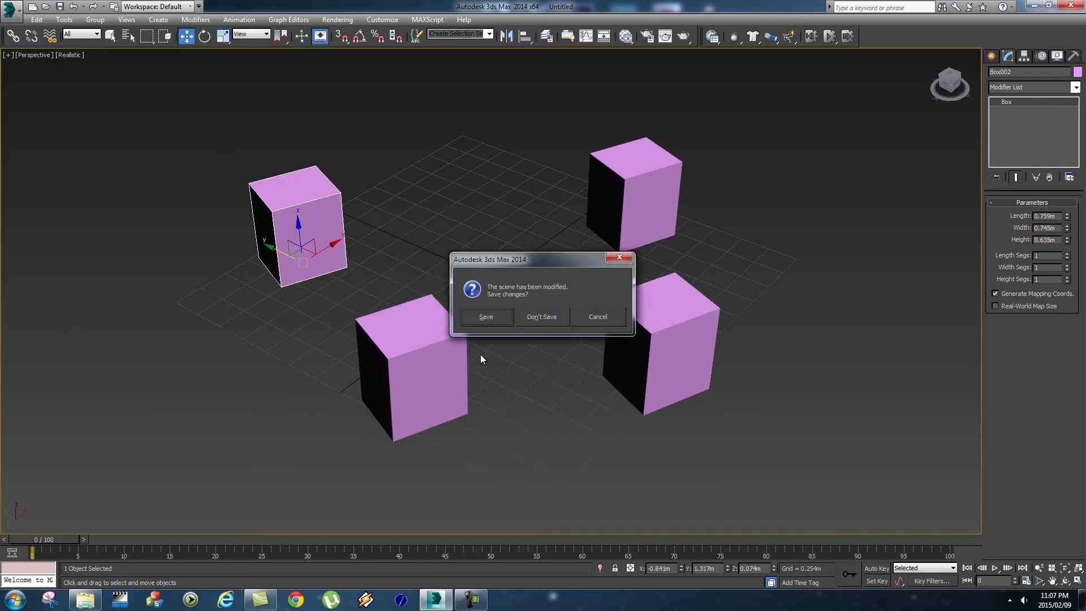
left_click(542, 318)
left_click(513, 318)
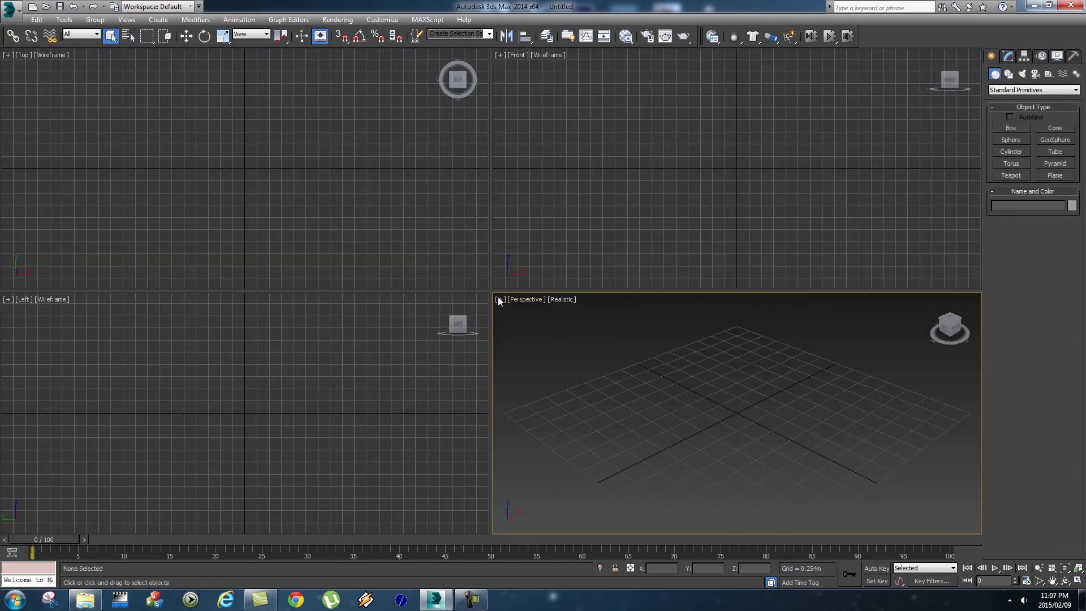
left_click(500, 299)
left_click(523, 311)
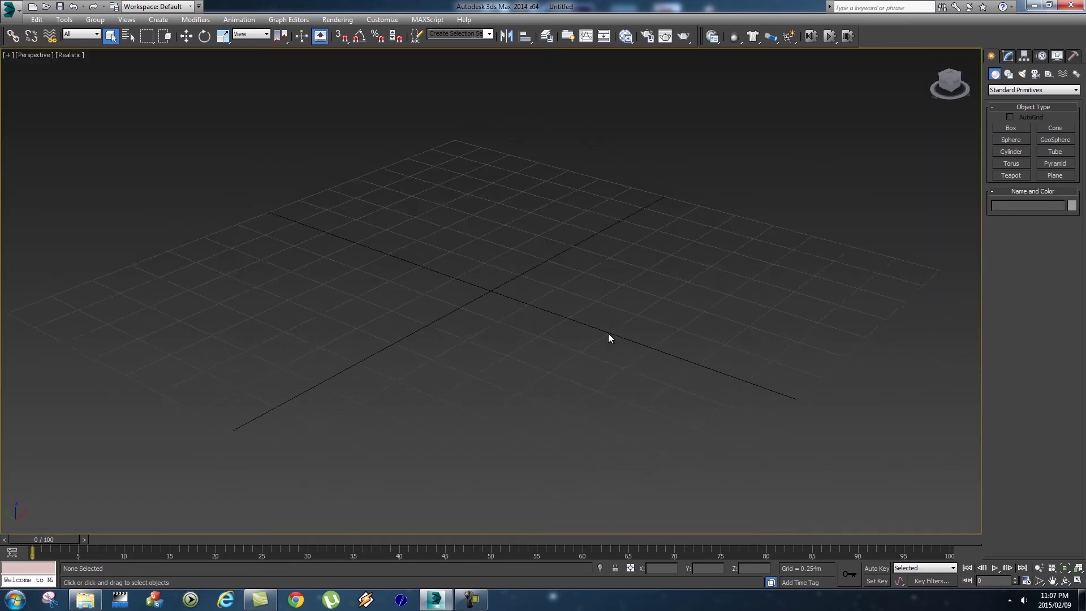
Create a box and set its Length, Width and Height to 0.5m.
left_click(1010, 128)
left_click_drag(447, 311, 589, 297)
left_click(560, 156)
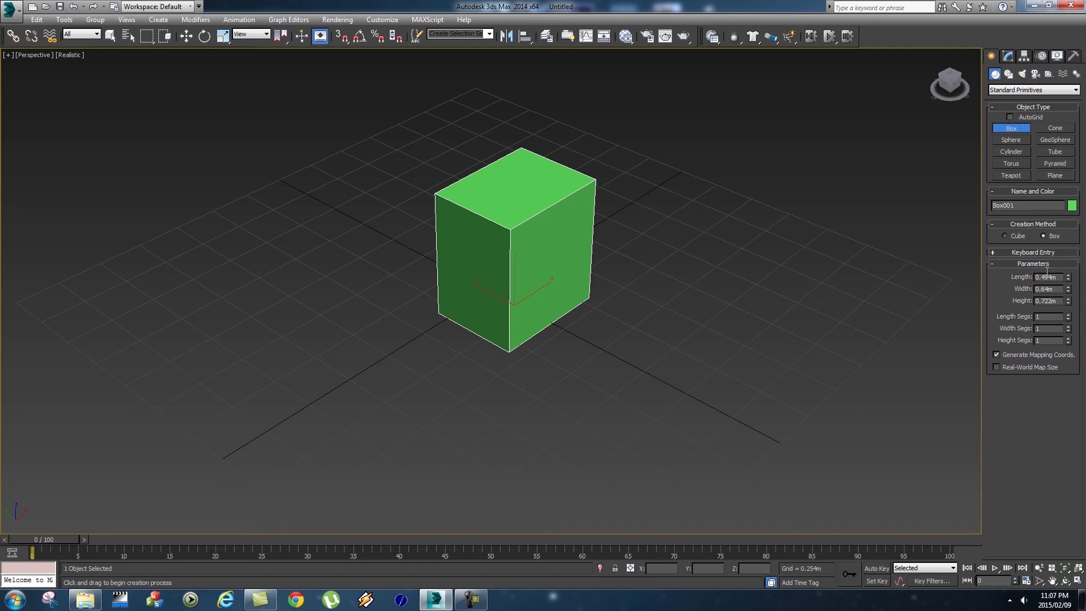
type("0.5")
key("Tab")
type("0.5")
key("Tab")
type("0.5")
key("Tab")
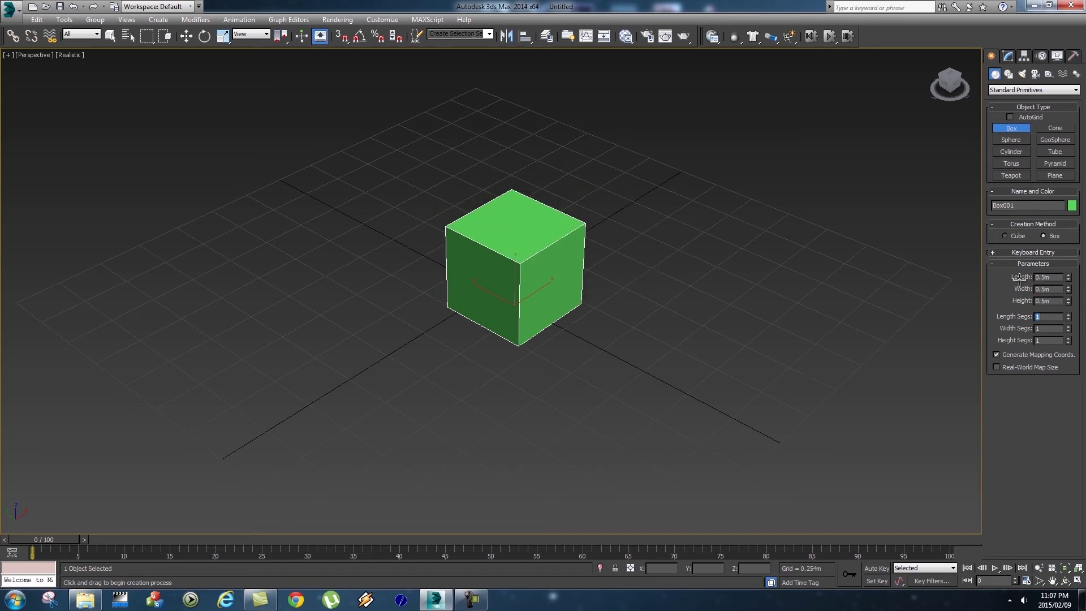
middle_click_drag(637, 326, 644, 325, "alt")
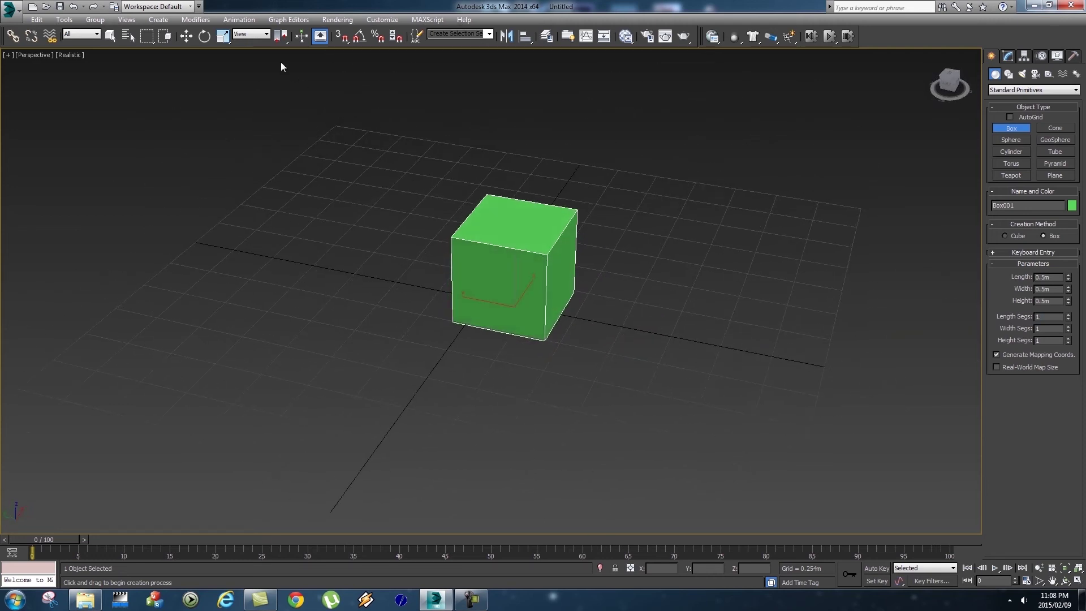
Spin the green cube about its vertical axis and tilt it freely off the grid.
left_click(186, 35)
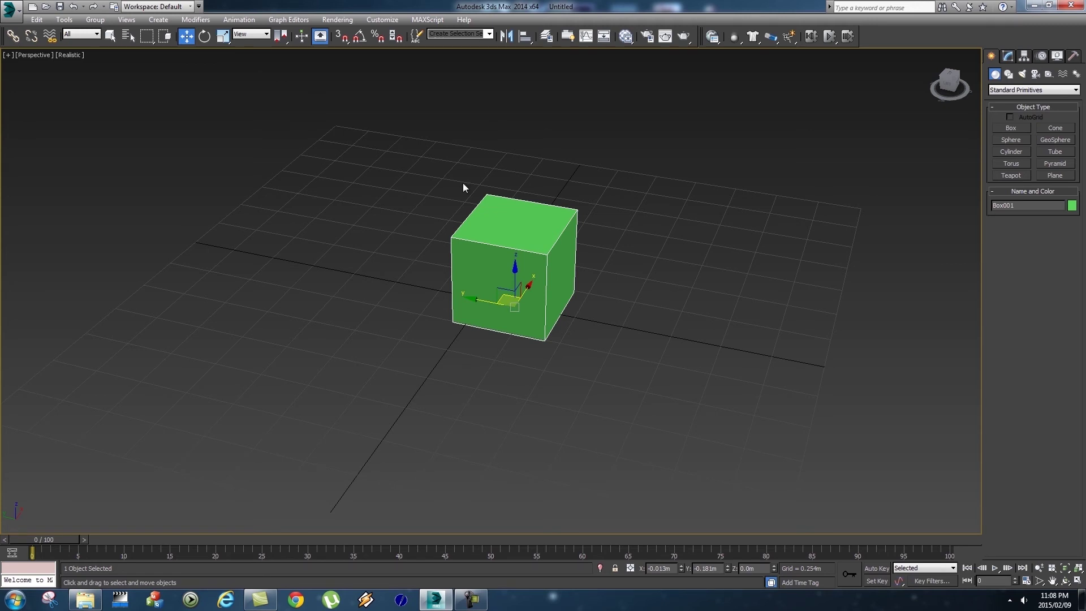
middle_click_drag(611, 345, 604, 368, "alt")
middle_click_drag(488, 352, 472, 310, "alt")
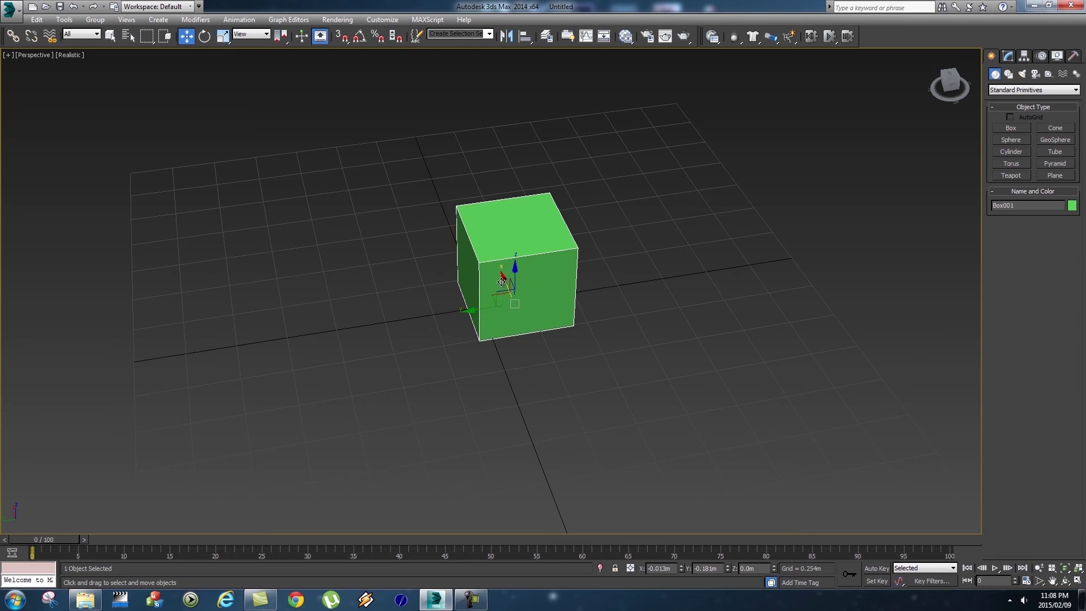
middle_click_drag(616, 369, 633, 355, "alt")
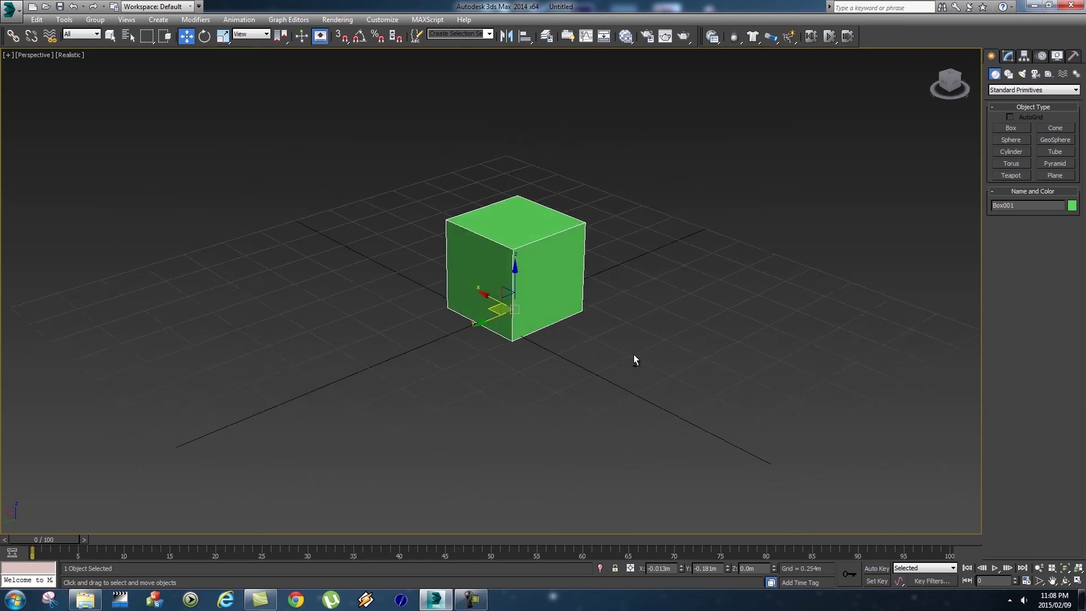
key("e")
left_click_drag(509, 323, 522, 256)
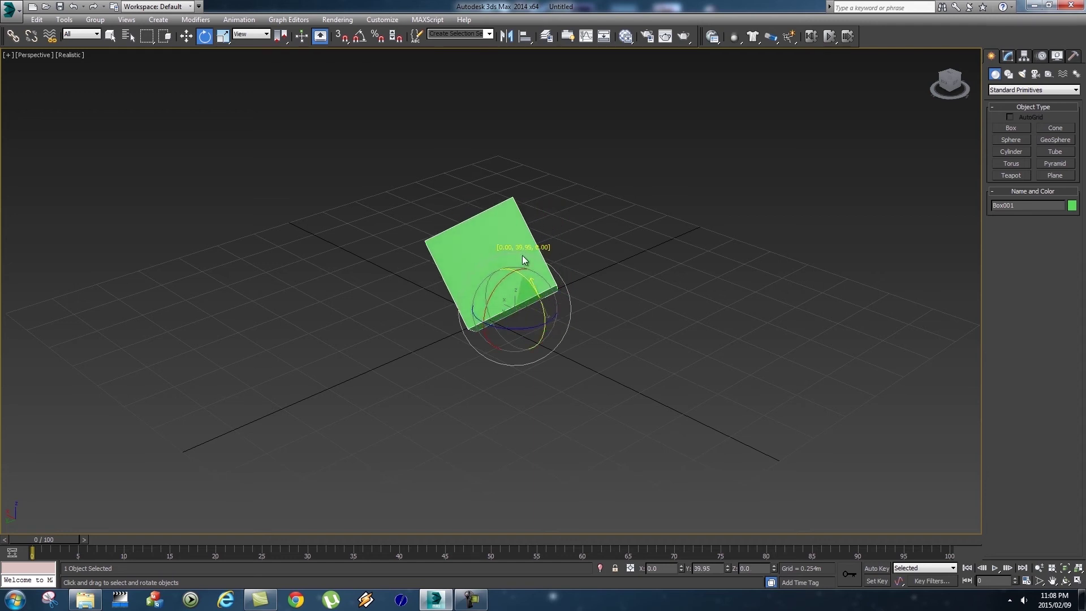
middle_click_drag(532, 399, 548, 344, "alt")
key("w")
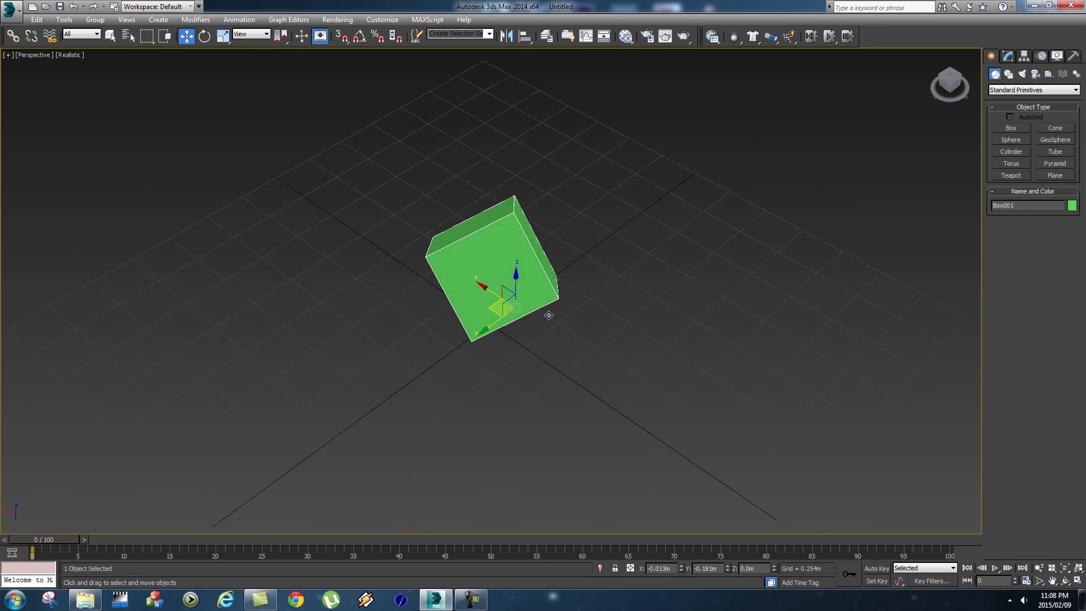
middle_click_drag(525, 274, 404, 235, "alt")
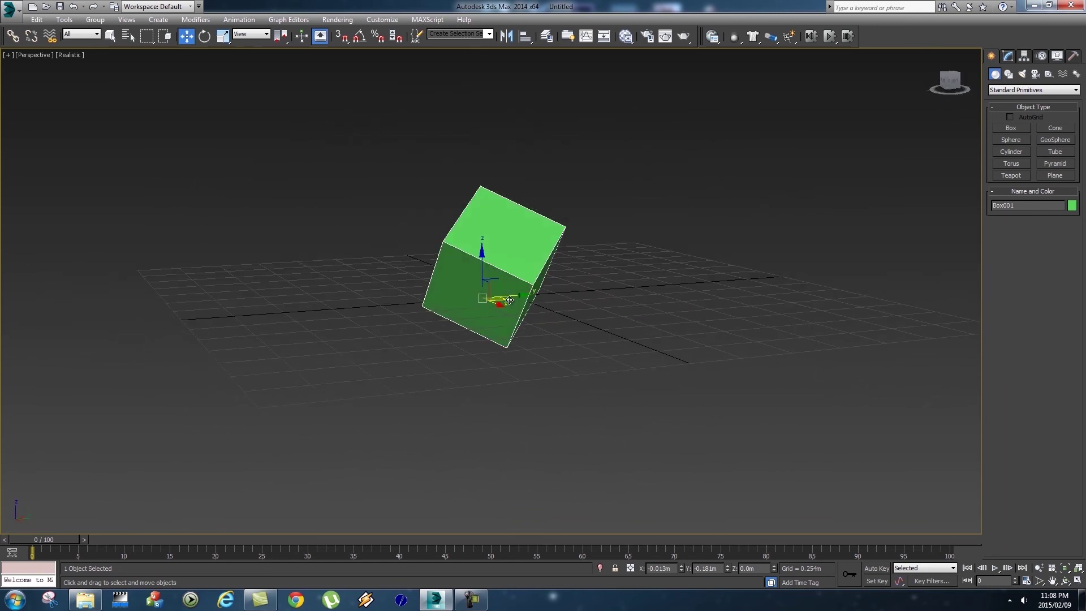
middle_click_drag(487, 288, 572, 332, "alt")
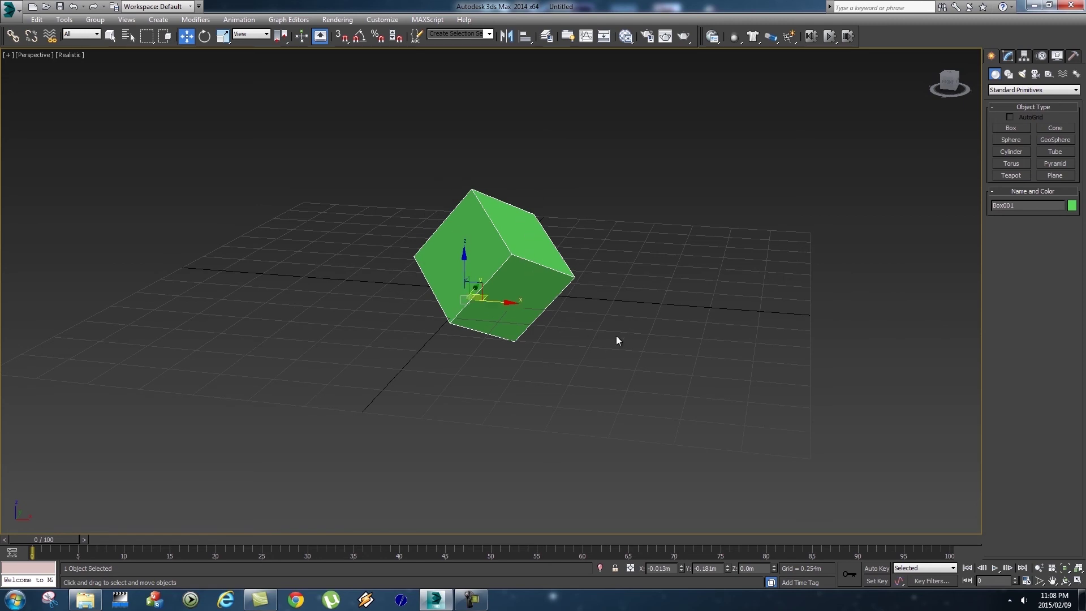
middle_click_drag(617, 338, 592, 355, "alt")
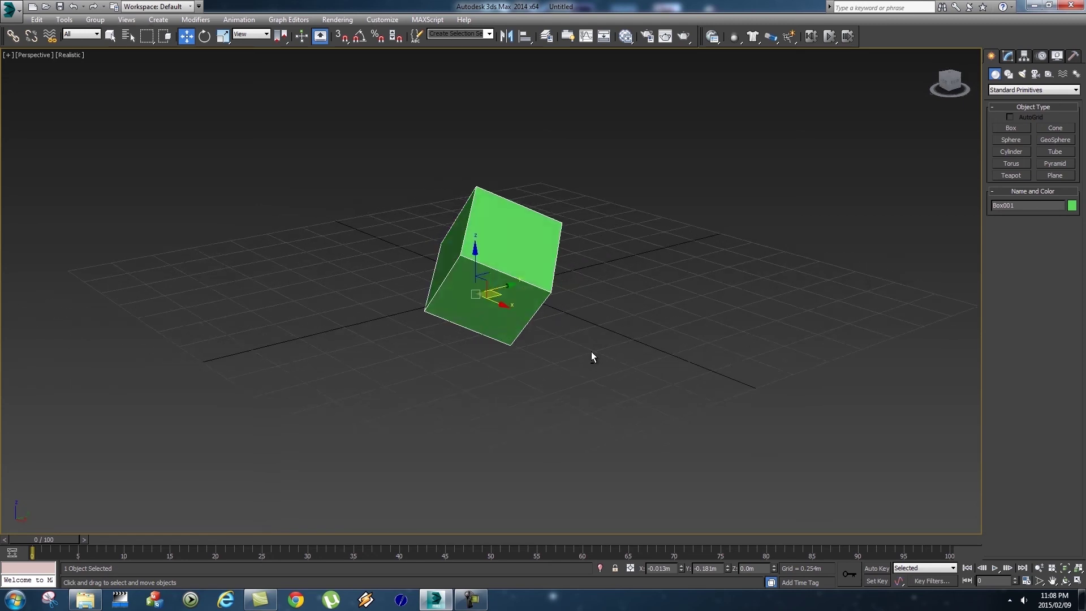
Set the reference coordinate system to Local and slide the cube along its local X and Y axes.
left_click(251, 35)
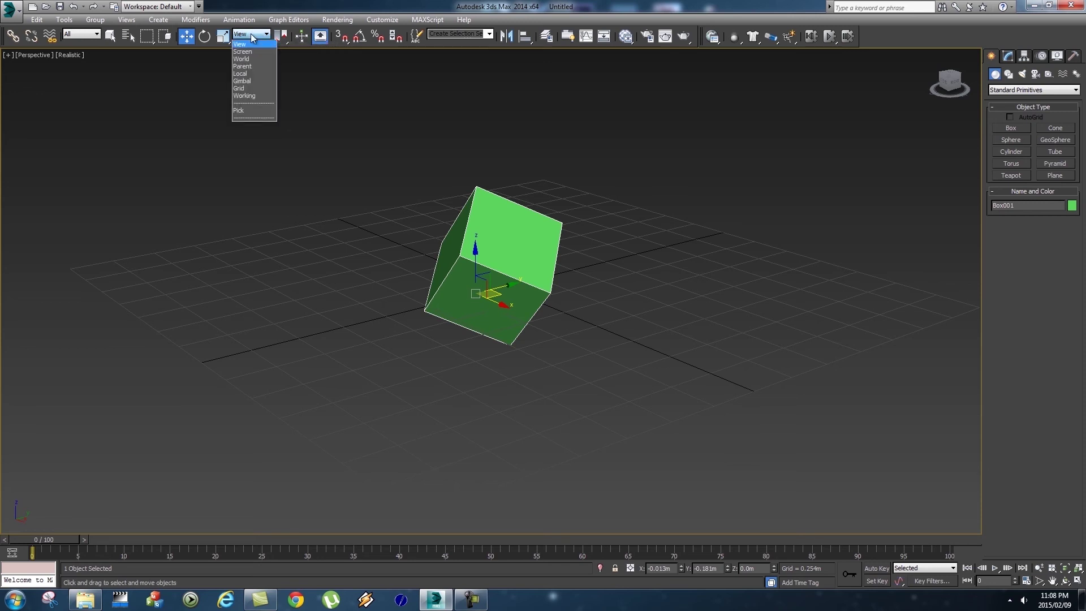
left_click(246, 74)
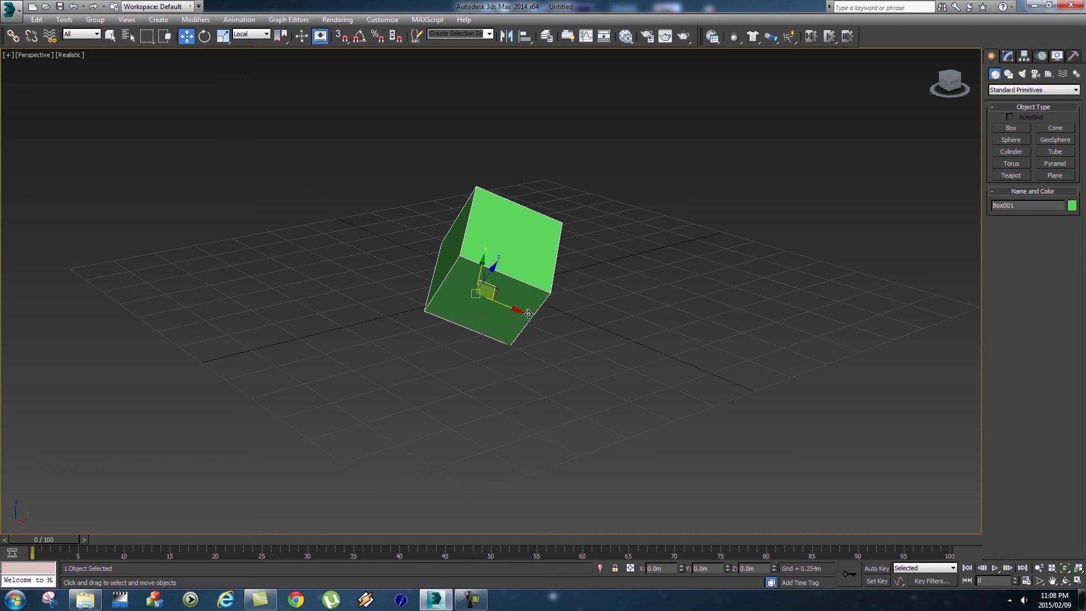
middle_click_drag(491, 309, 617, 307, "alt")
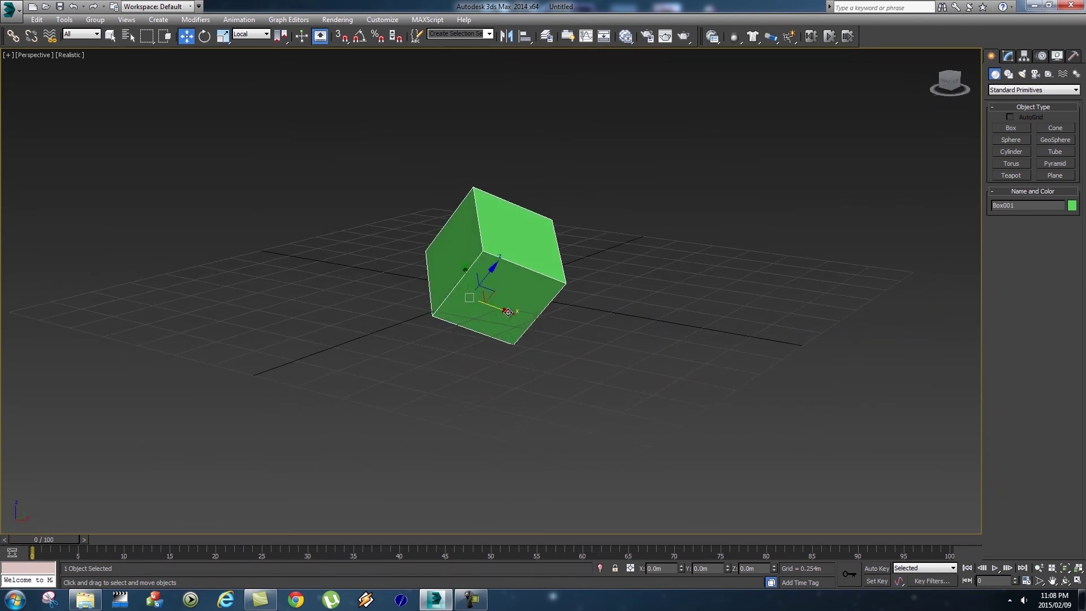
left_click_drag(507, 312, 480, 320)
middle_click_drag(480, 320, 509, 317, "alt")
left_click_drag(380, 273, 385, 233)
middle_click_drag(557, 274, 500, 272, "alt")
Switch the Reference Coordinate System to View.
left_click(262, 35)
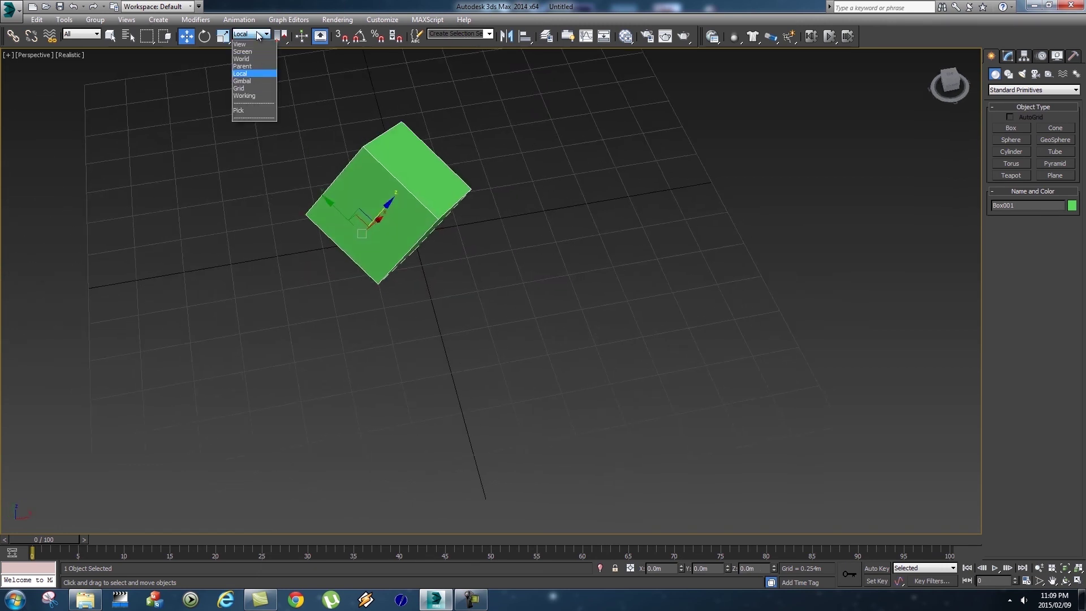
left_click(250, 45)
middle_click_drag(499, 281, 494, 324, "alt")
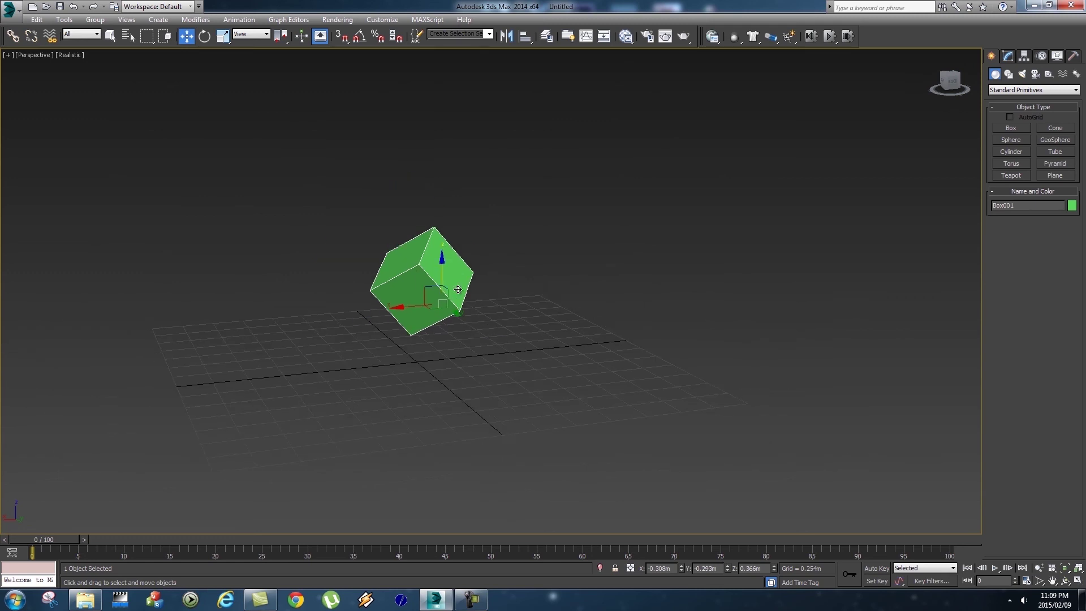
Lift the green cube to Z 0.683 m, undoing the stray sideways and ground-plane moves.
left_click_drag(443, 260, 442, 223)
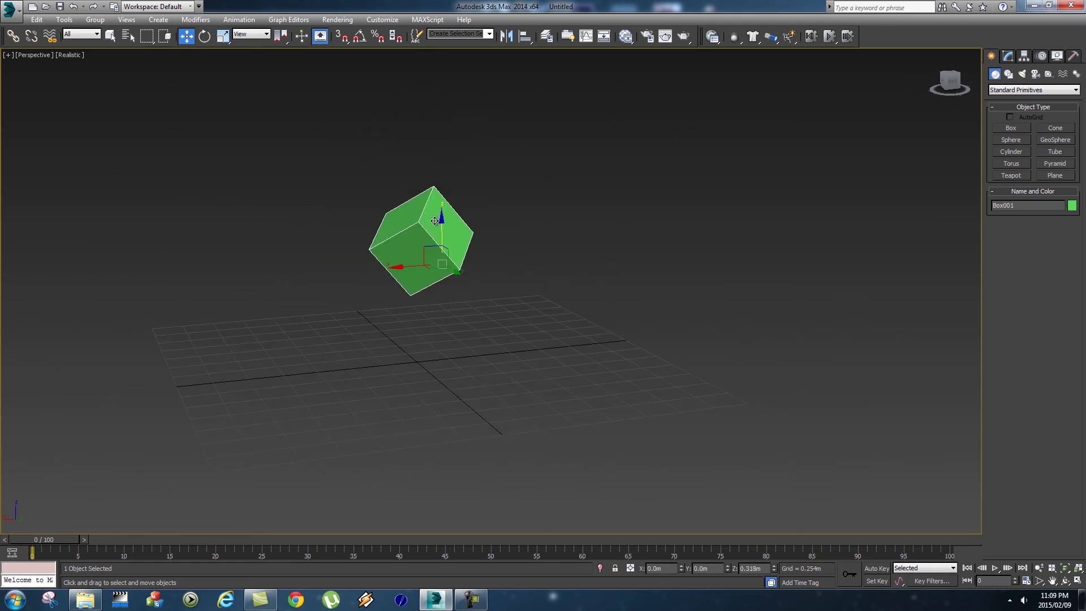
left_click_drag(398, 263, 210, 270)
key("ctrl+z")
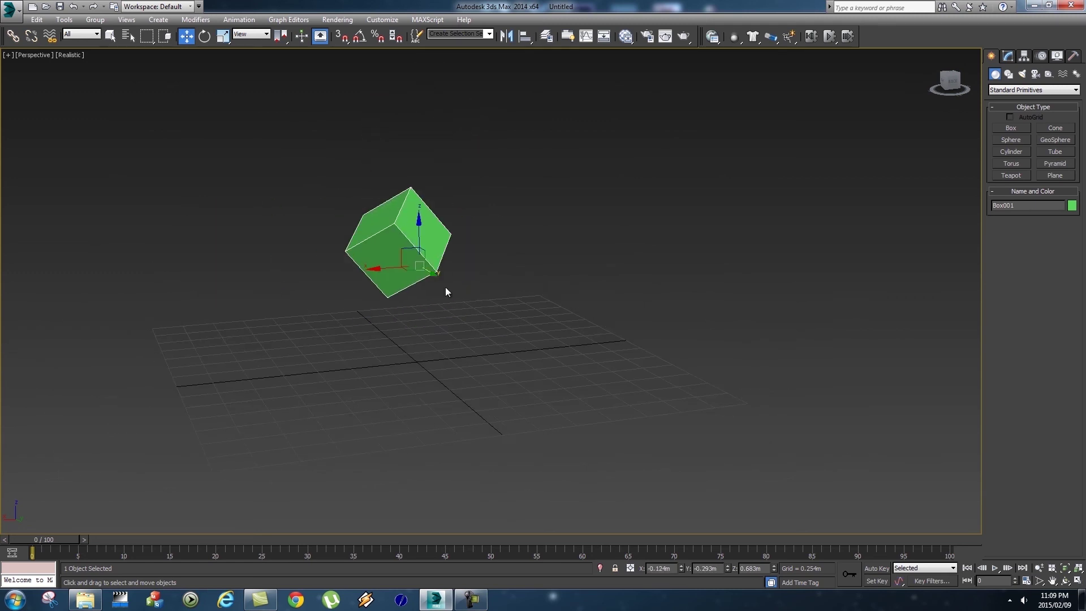
middle_click_drag(446, 287, 492, 320, "alt")
left_click_drag(448, 260, 547, 293)
key("ctrl+z")
middle_click_drag(548, 293, 466, 323, "alt")
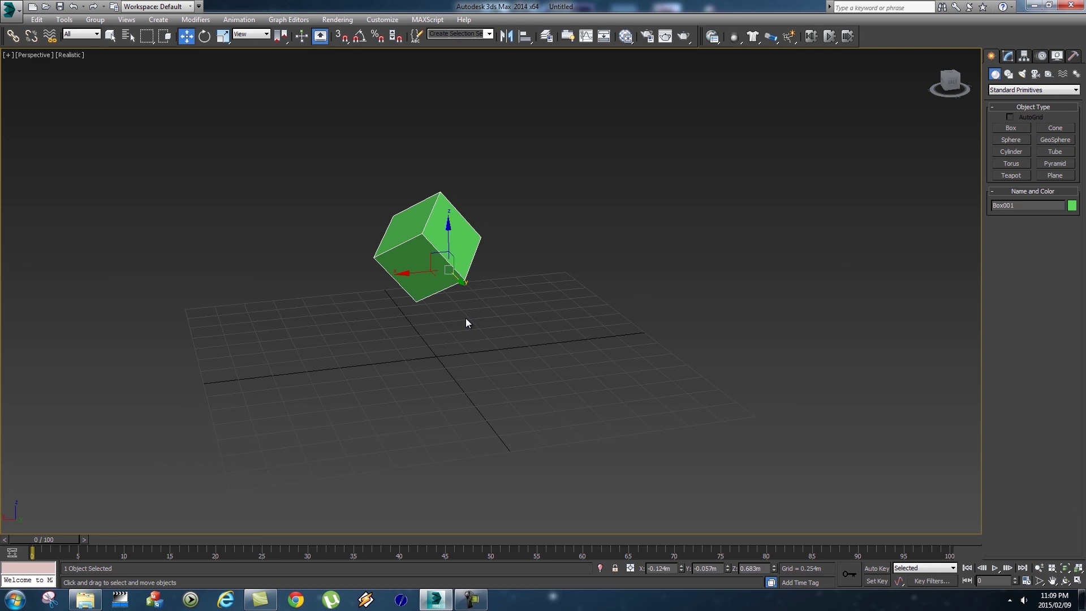
middle_click_drag(537, 305, 562, 294, "alt")
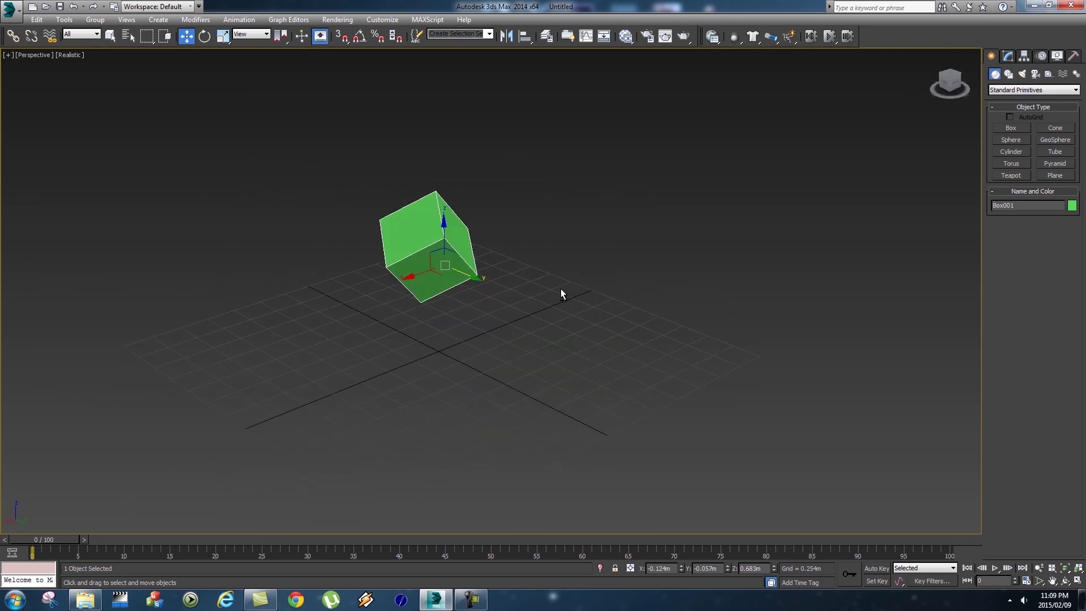